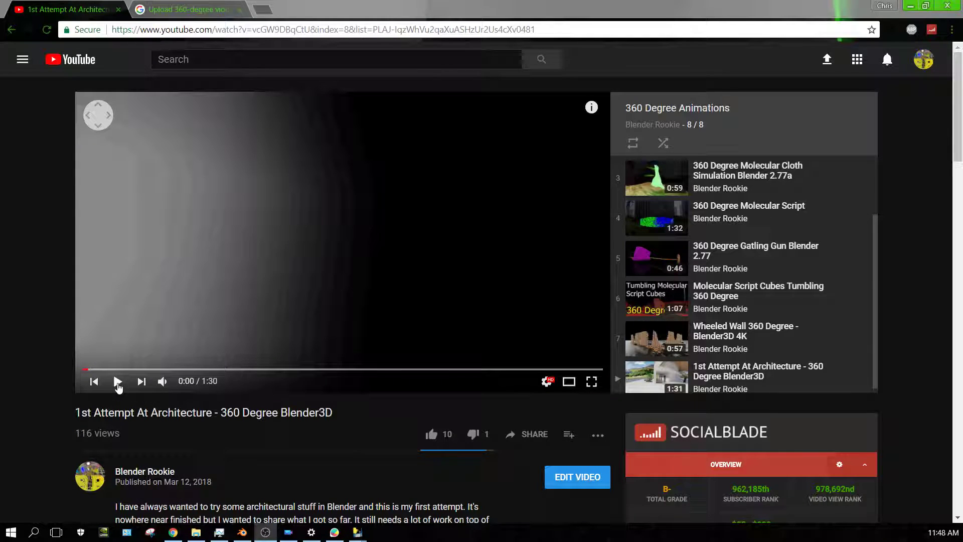
# Start the 360° architecture video and drag the view toward the title text and staircase.
pyautogui.click(117, 382)
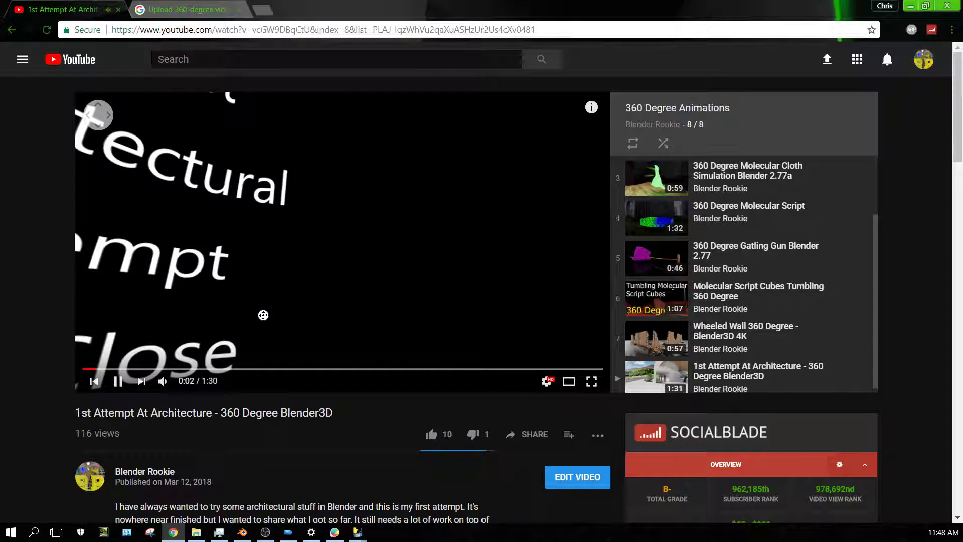
pyautogui.moveTo(246, 311); pyautogui.dragTo(463, 149)
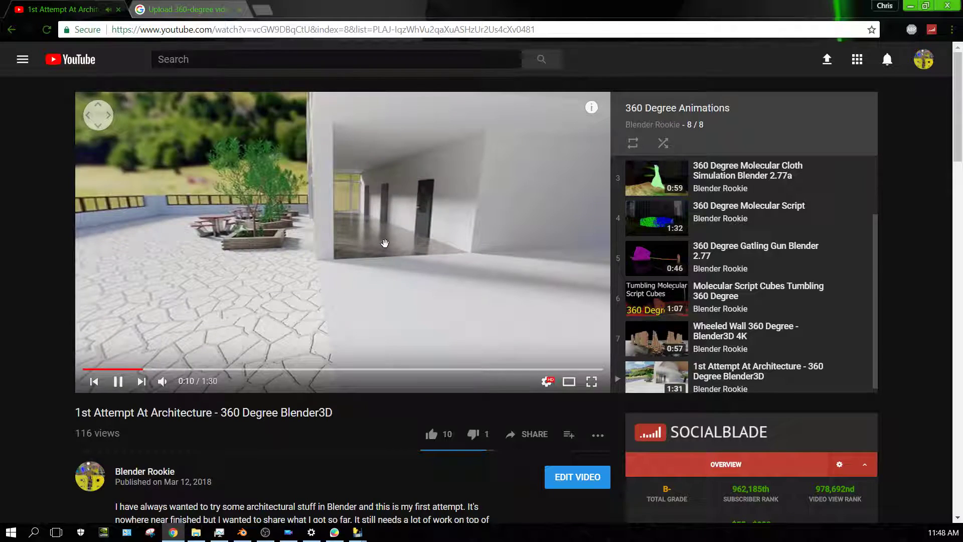
pyautogui.moveTo(54, 314); pyautogui.dragTo(387, 219)
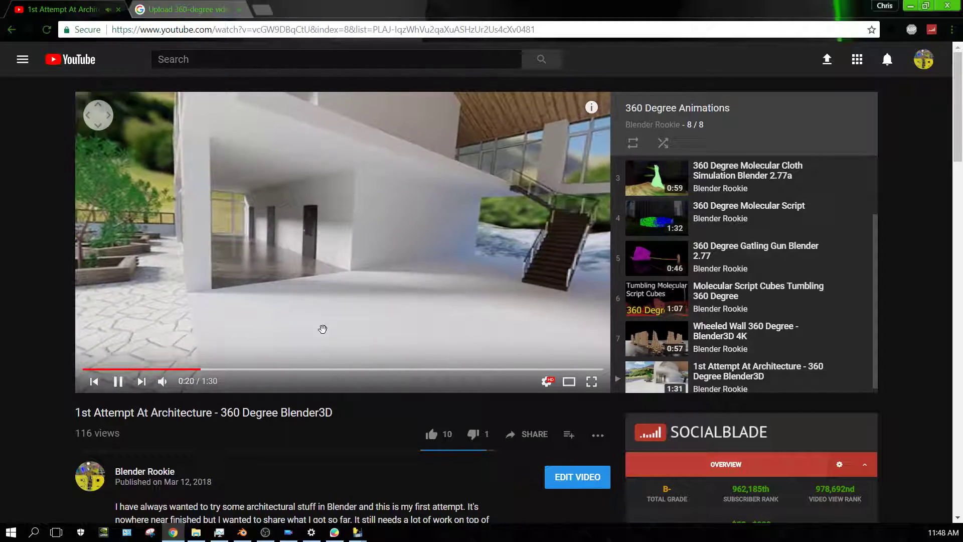
# Scroll through the comments and back up, then pause the video at 0:29.
pyautogui.scroll(-4, 322, 351)
pyautogui.scroll(-10, 217, 400)
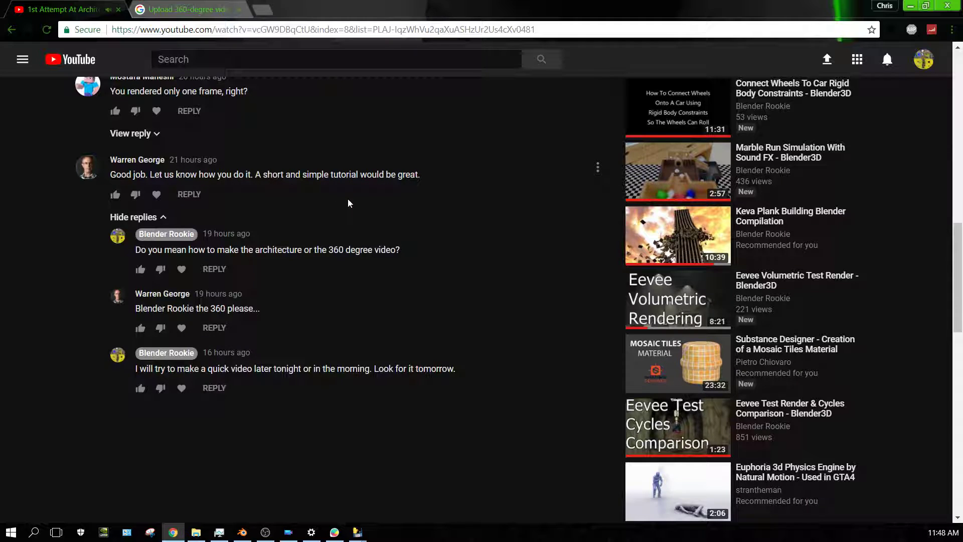
pyautogui.scroll(8, 322, 274)
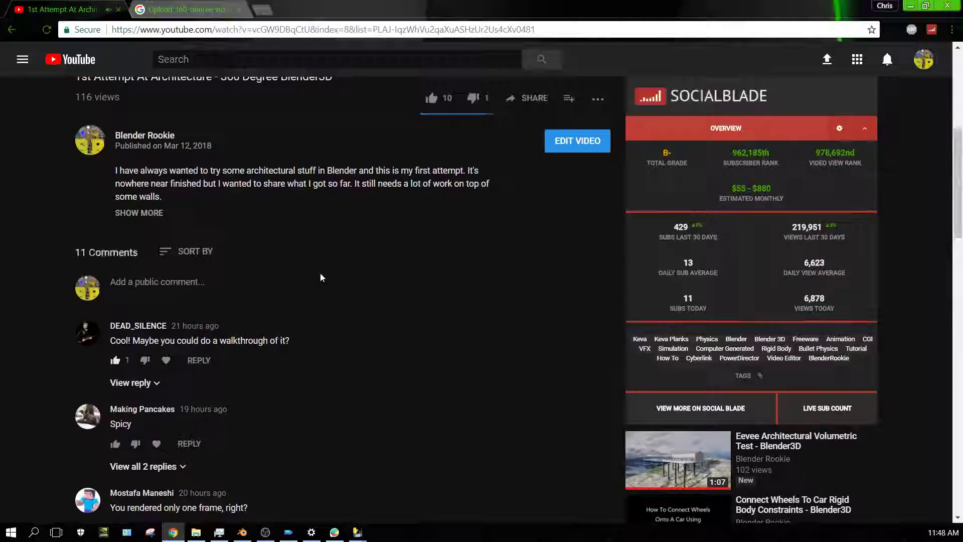
pyautogui.scroll(6, 323, 278)
pyautogui.click(262, 180)
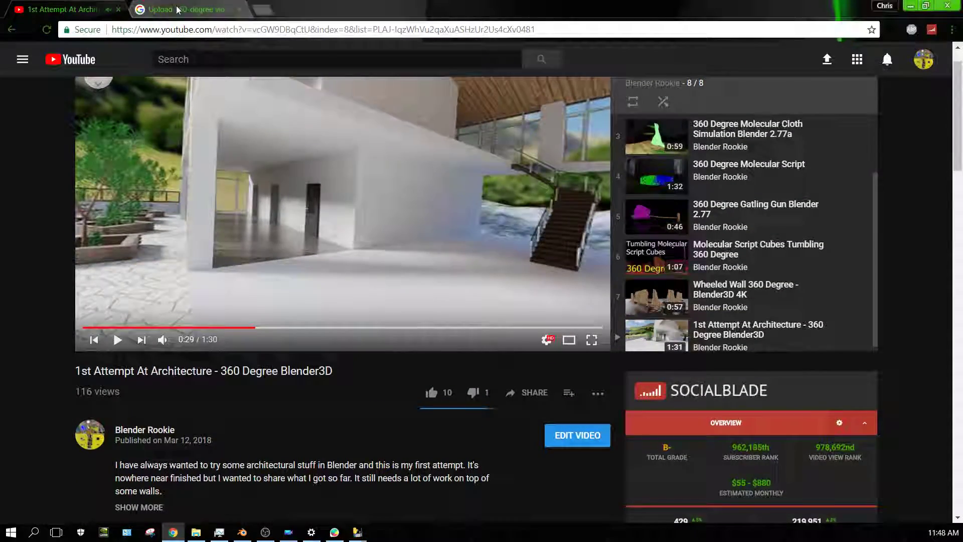
# Switch to the 'Upload 360-degree videos' help tab and scroll to 'Step 2: Prepare for upload'.
pyautogui.click(178, 10)
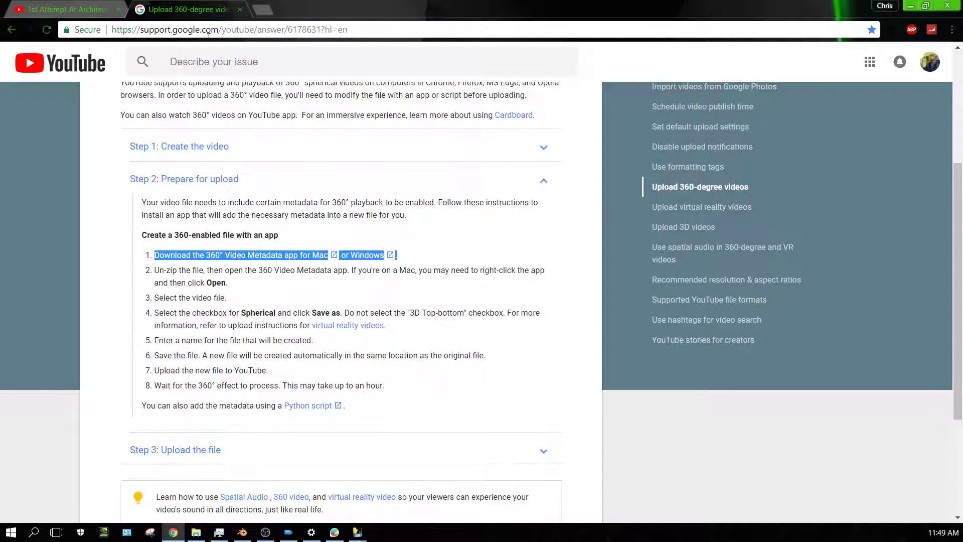
pyautogui.scroll(3, 341, 186)
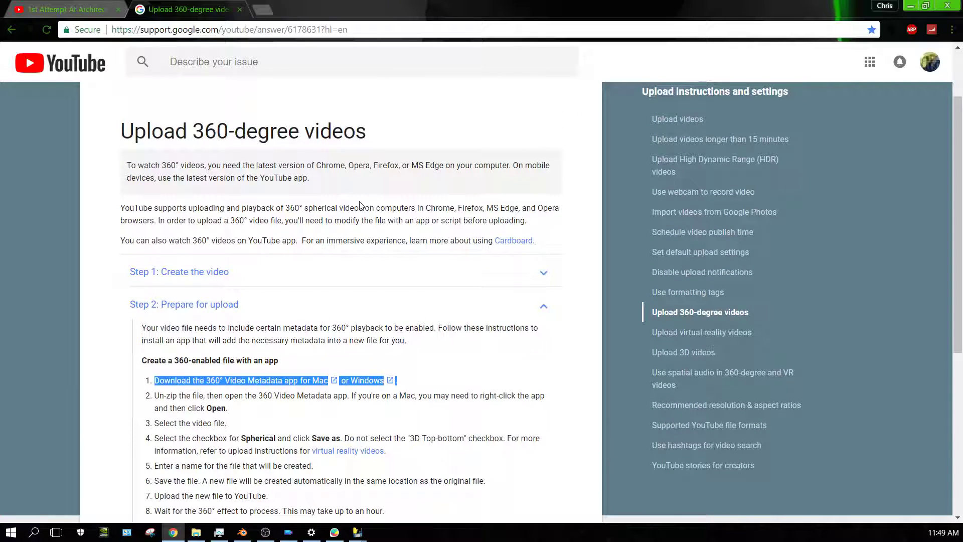
pyautogui.scroll(-2, 417, 281)
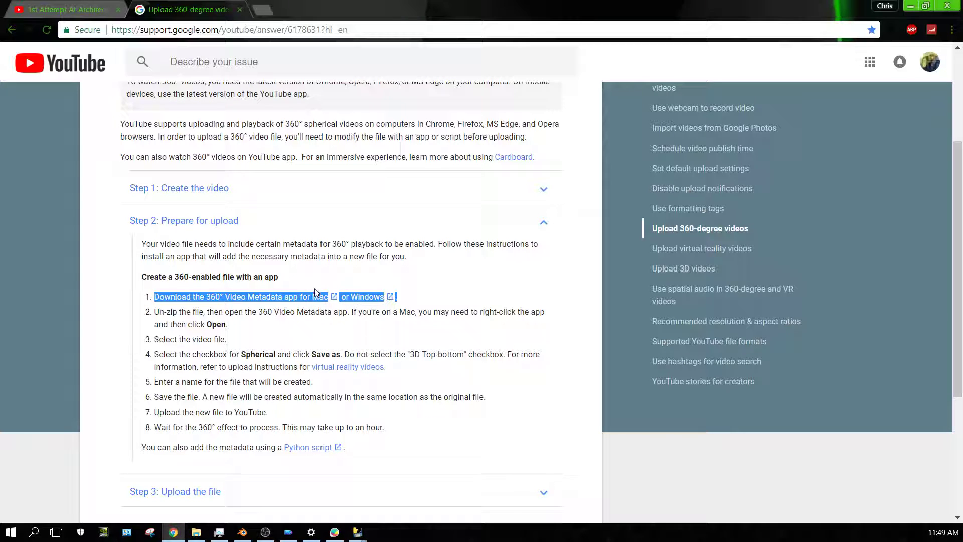
# Minimize Chrome, select Camera in the Outliner, and undo back to the wide interior view.
pyautogui.click(912, 6)
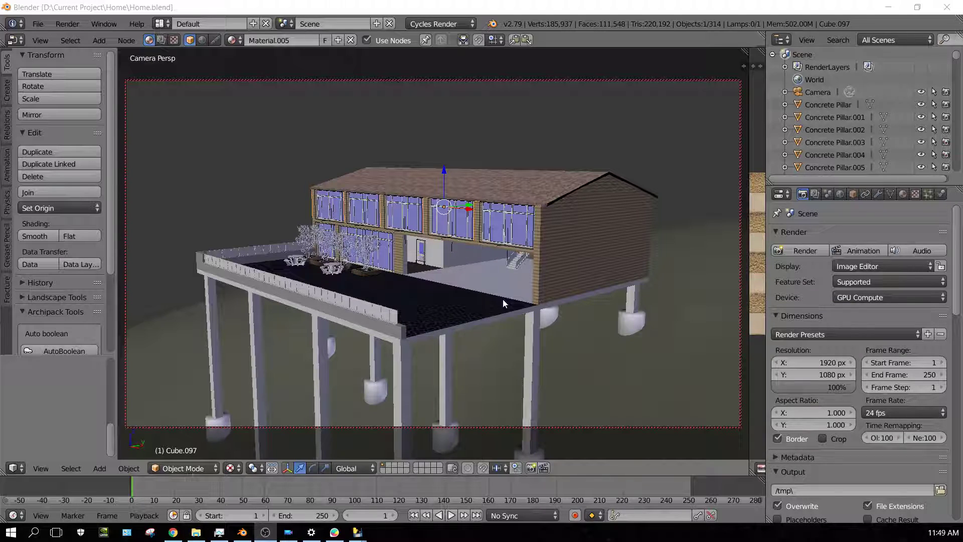
pyautogui.click(817, 92)
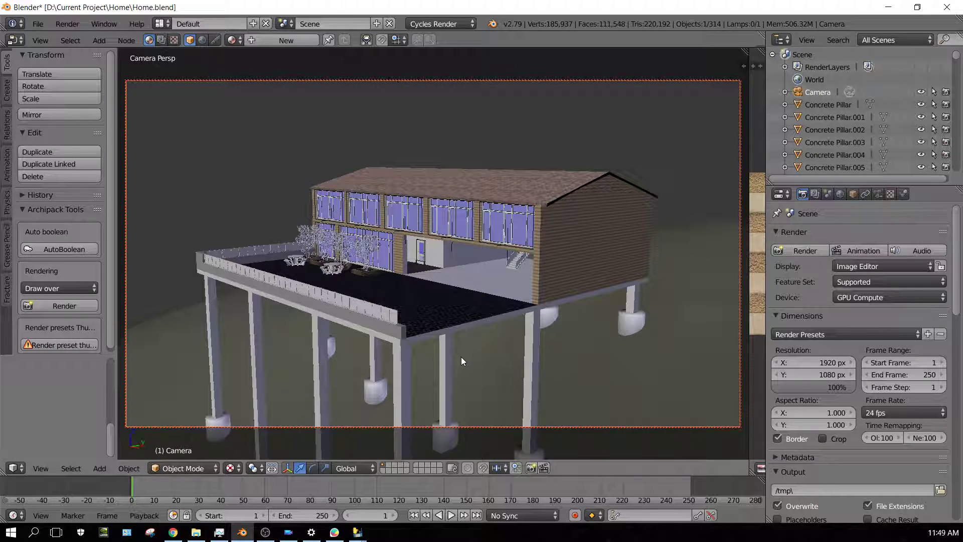
pyautogui.scroll(15, 465, 357)
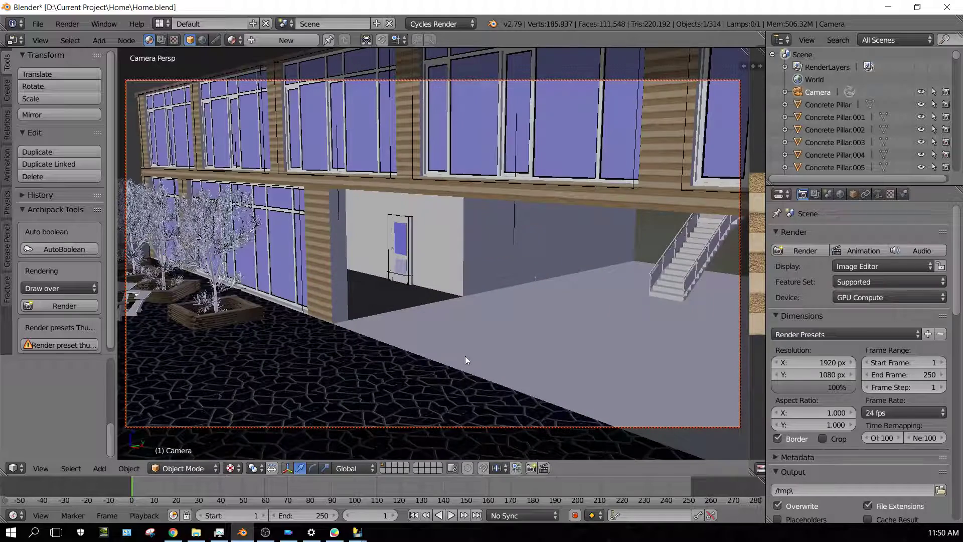
pyautogui.hotkey('ctrl', 'z')
# Fly the locked camera toward the terrace trees, the facade and stairs, then the upper windows.
pyautogui.moveTo(465, 356); pyautogui.dragTo(448, 366, button='middle')
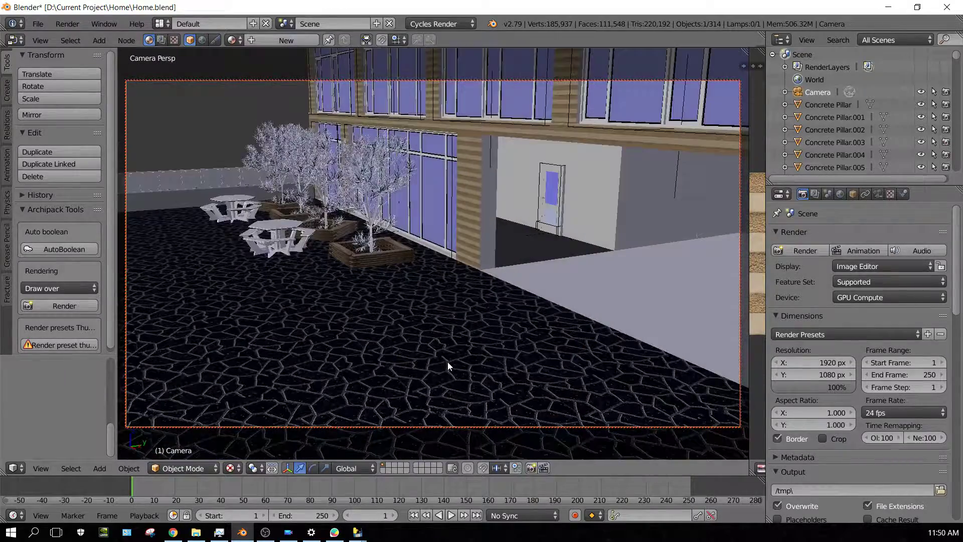
pyautogui.scroll(5, 502, 356)
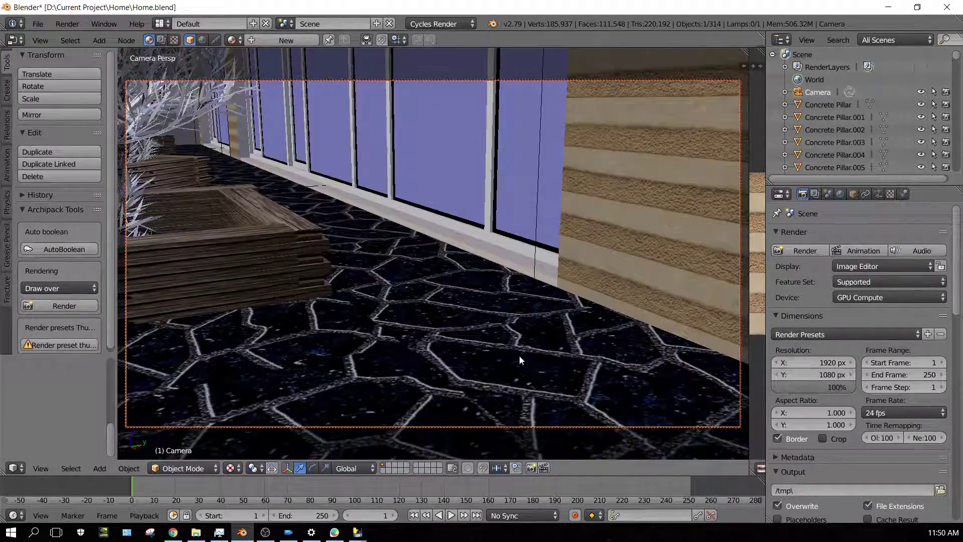
pyautogui.scroll(-5, 520, 355)
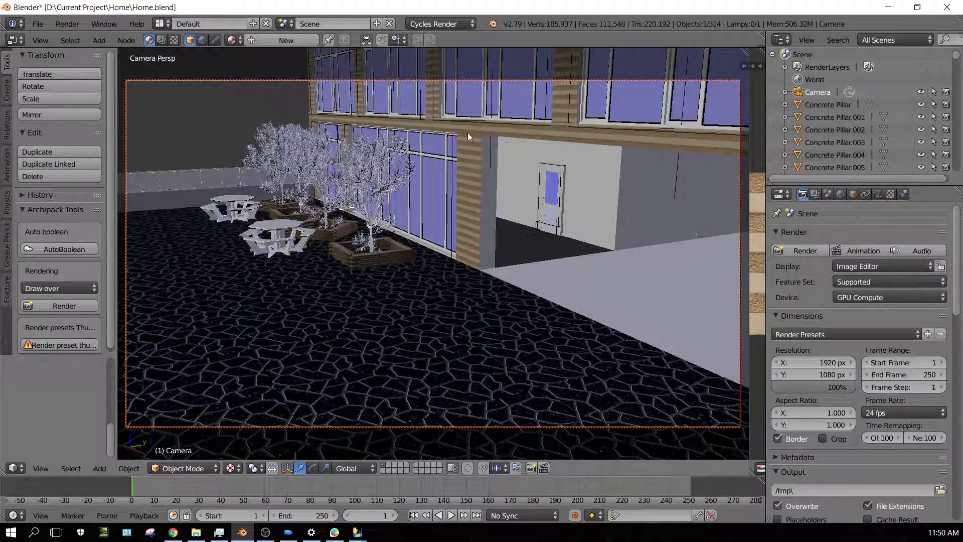
pyautogui.moveTo(463, 216); pyautogui.dragTo(491, 218, button='middle')
pyautogui.scroll(5, 486, 221)
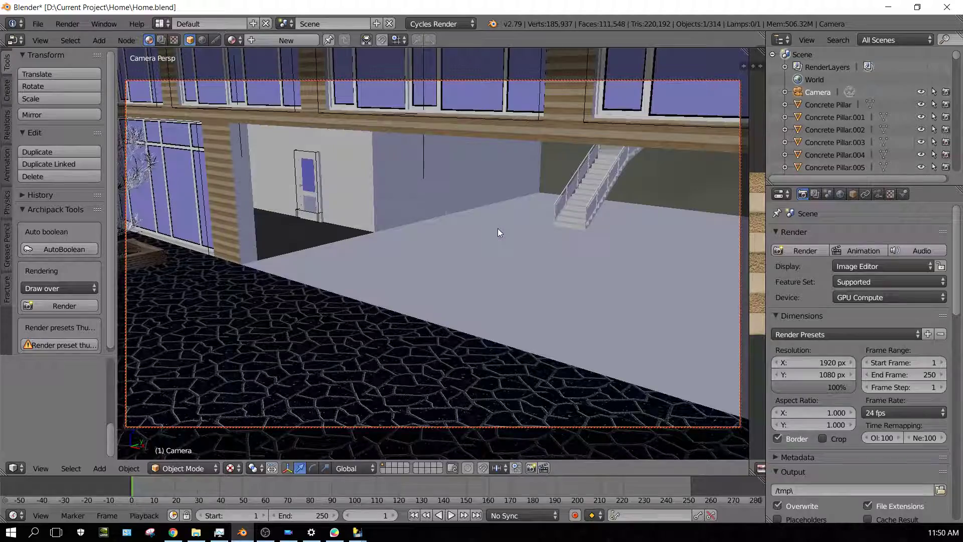
pyautogui.scroll(3, 497, 226)
pyautogui.scroll(-6, 512, 265)
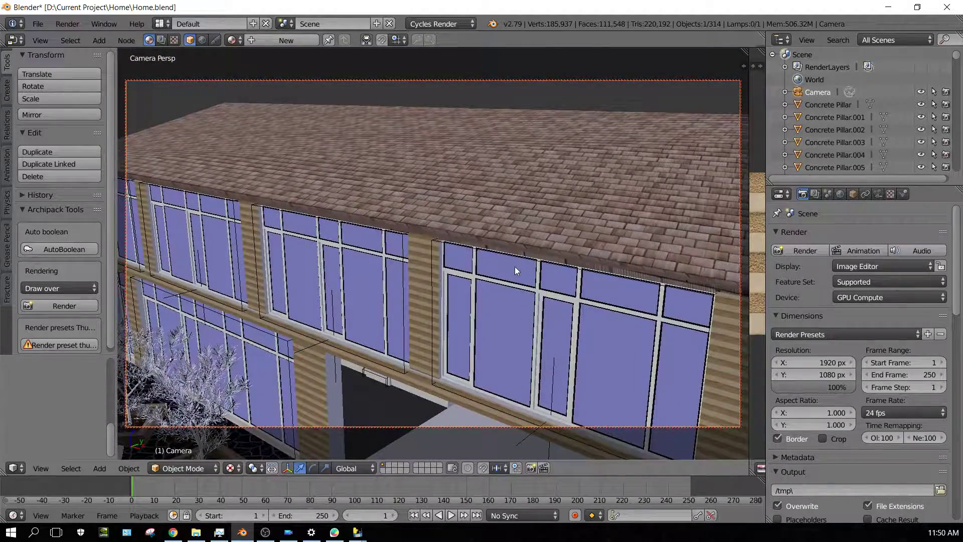
pyautogui.scroll(5, 539, 228)
pyautogui.moveTo(538, 228); pyautogui.dragTo(563, 224, button='middle')
pyautogui.scroll(3, 511, 243)
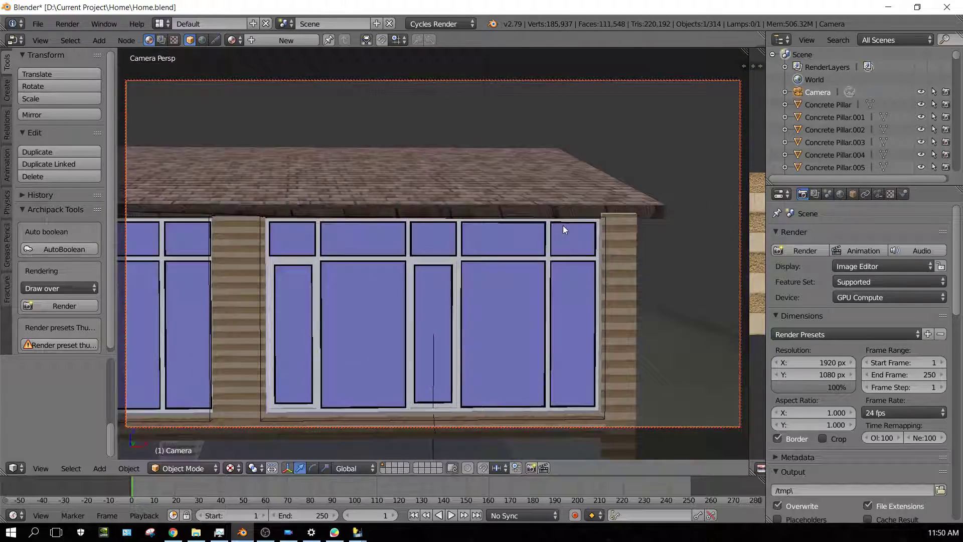
pyautogui.scroll(2, 554, 233)
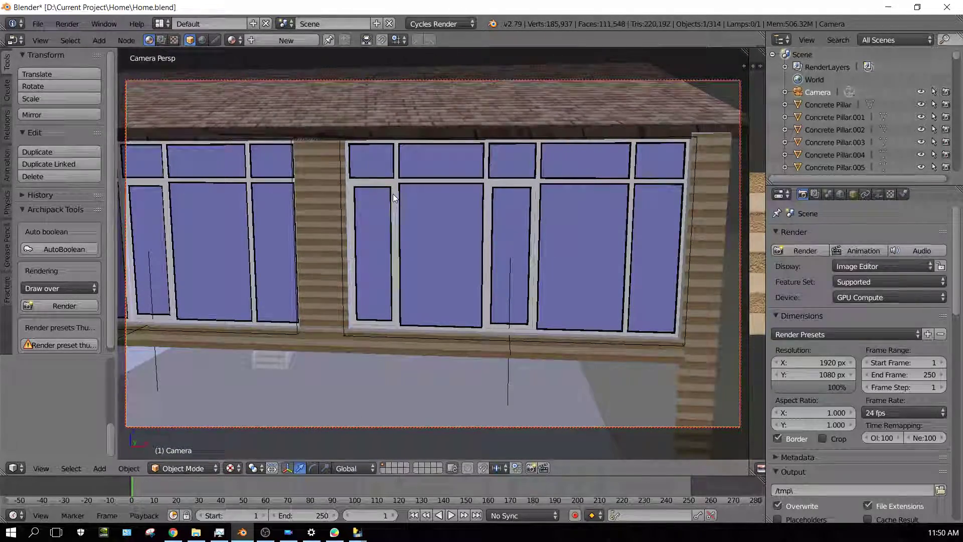
# From top view, move the camera to the terrace's building edge and look through it again.
pyautogui.press('KP_7')
pyautogui.scroll(-5, 398, 265)
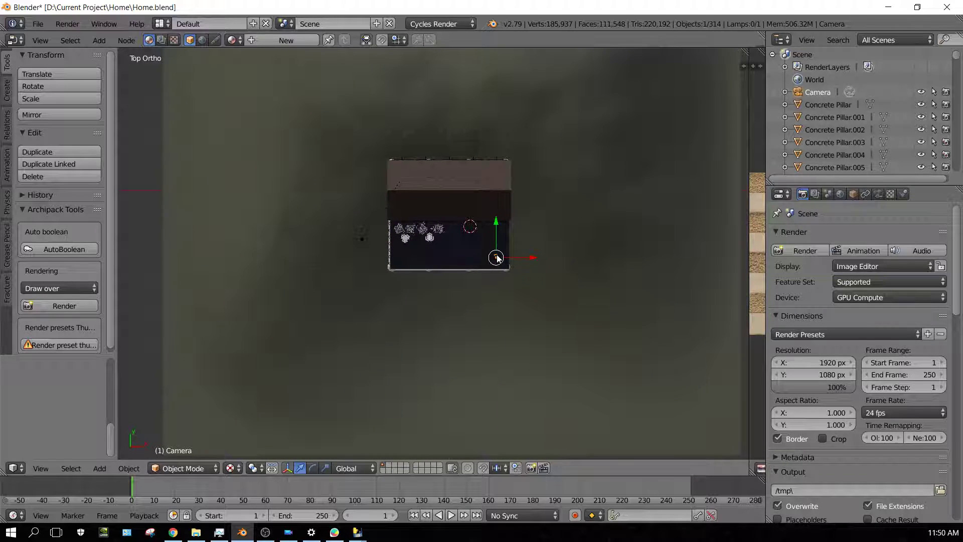
pyautogui.scroll(4, 482, 317)
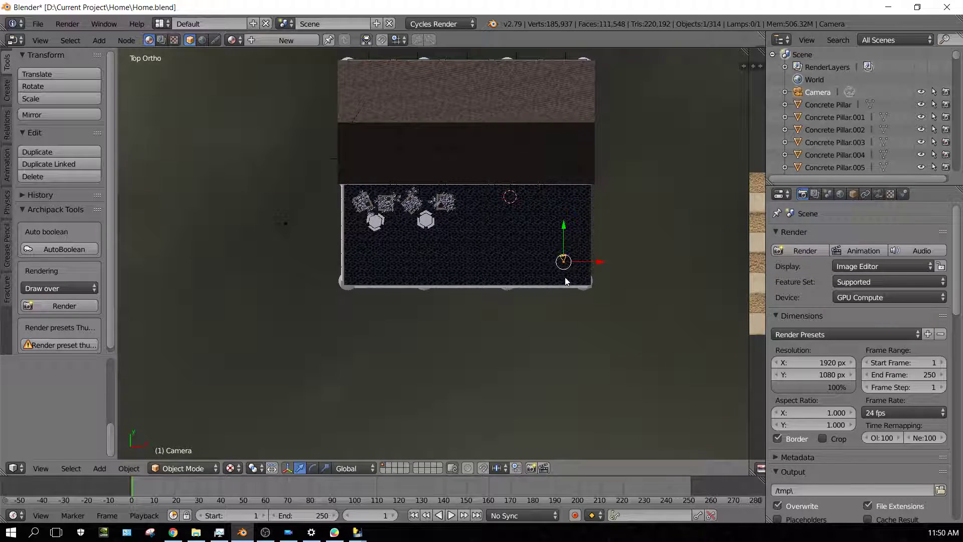
pyautogui.press('g')
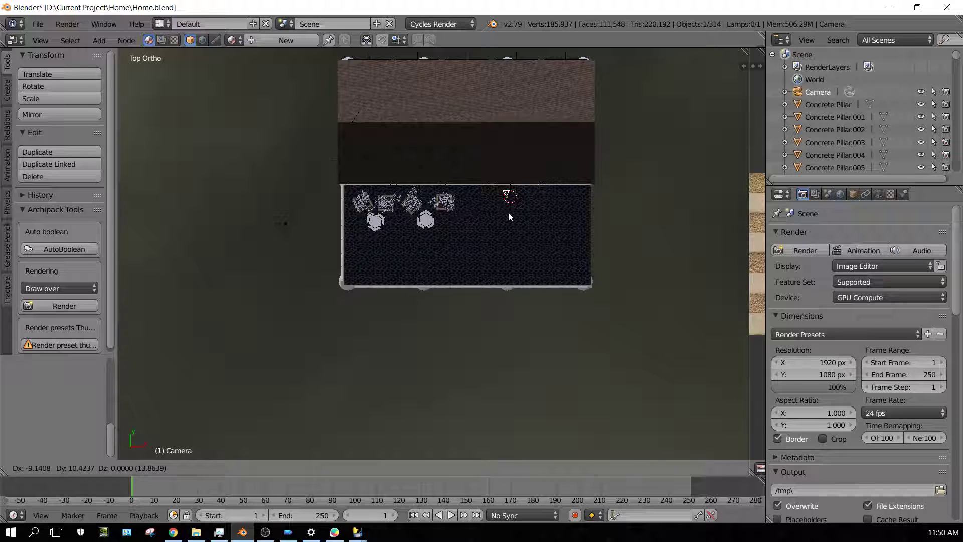
pyautogui.click(515, 215)
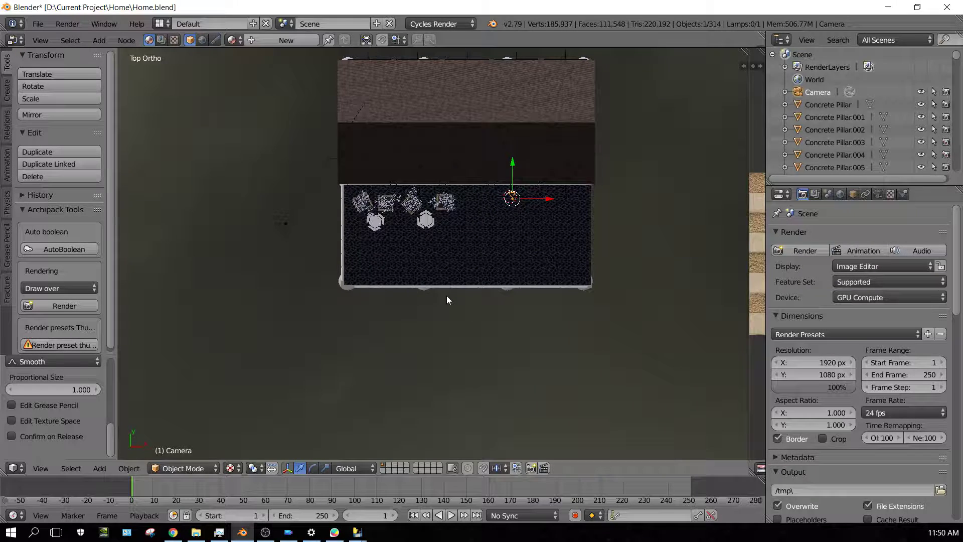
pyautogui.press('KP_0')
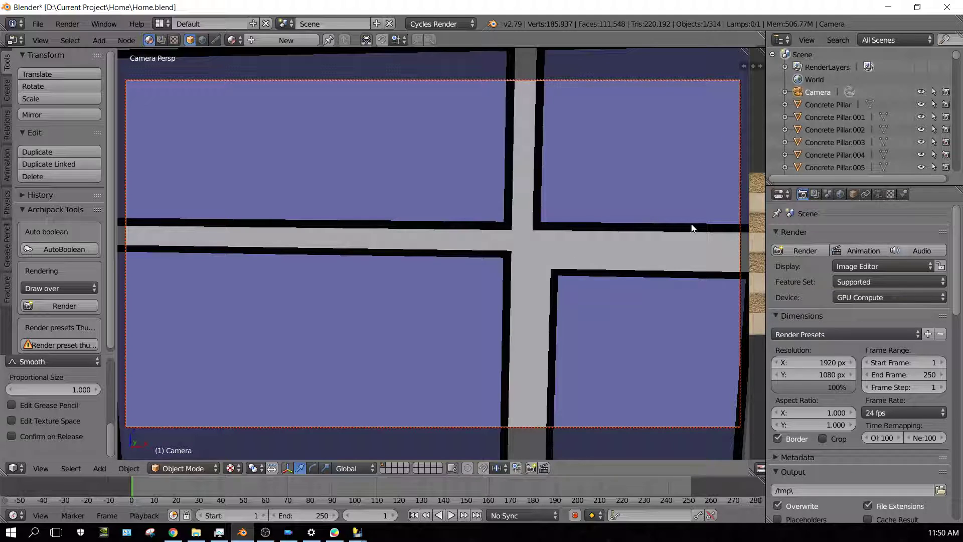
# In the sidebar, lower camera Location Z to 2.73655 and rotate it to X 89.9°, Z -346° facing the stairs.
pyautogui.press('n')
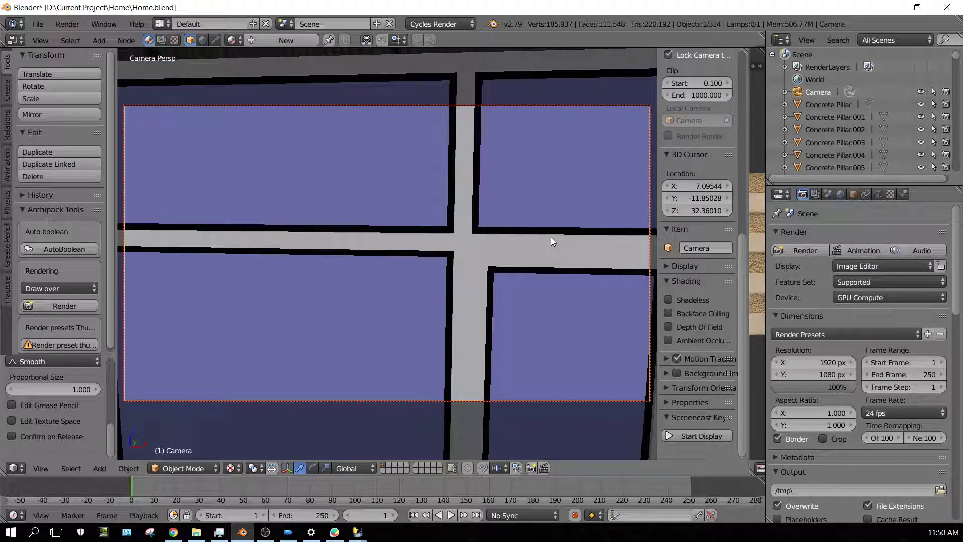
pyautogui.scroll(12, 711, 201)
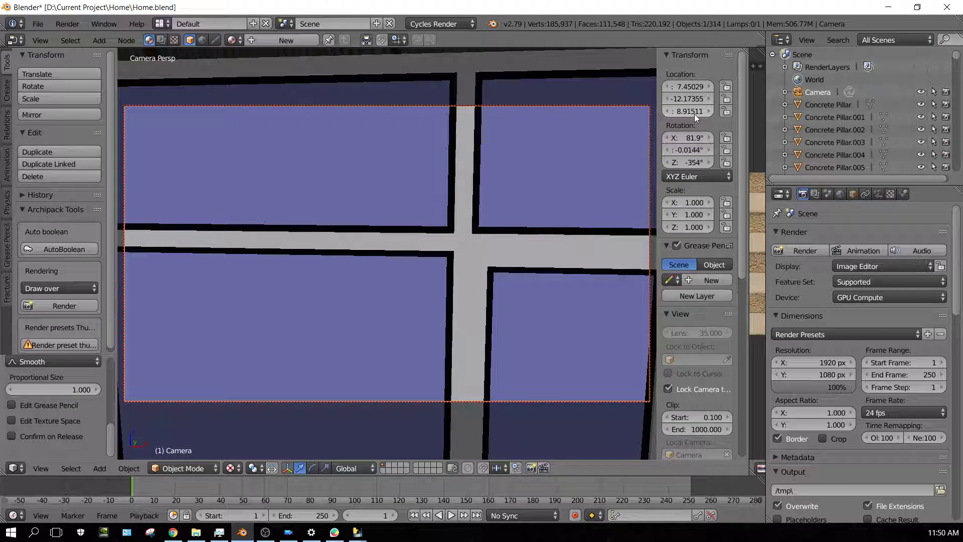
pyautogui.moveTo(694, 111)
pyautogui.mouseDown()
pyautogui.moveTo(612, 111)
pyautogui.moveTo(705, 119)
pyautogui.mouseUp()
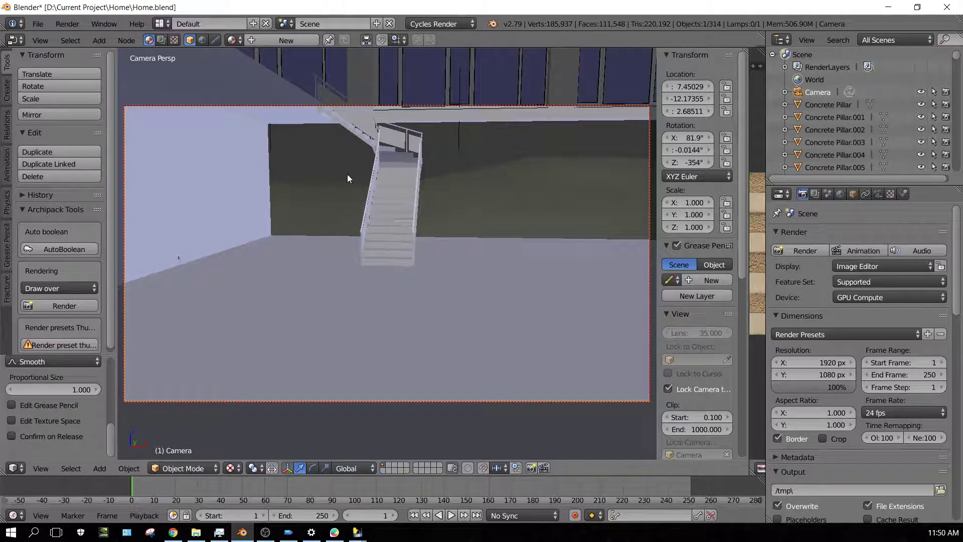
pyautogui.moveTo(331, 205); pyautogui.dragTo(162, 213, button='middle')
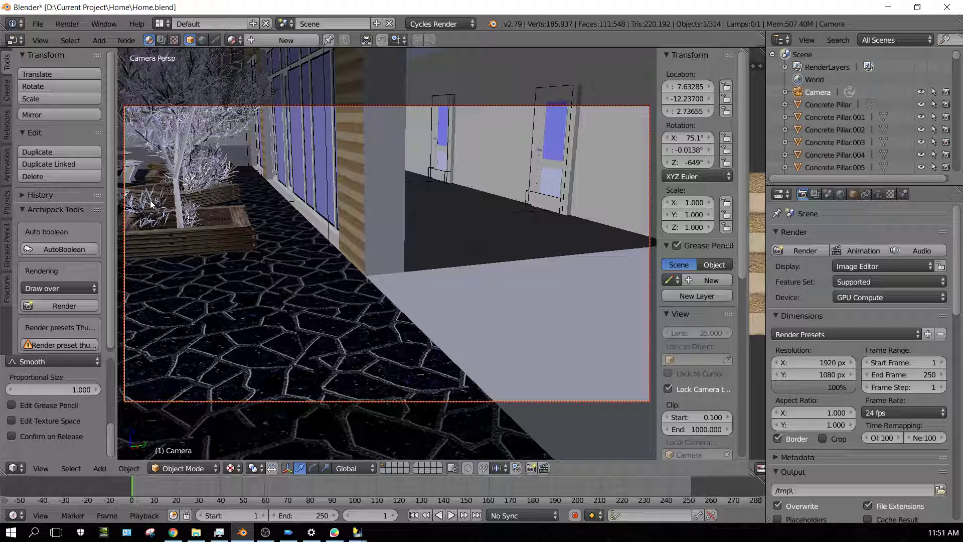
pyautogui.moveTo(445, 204); pyautogui.dragTo(601, 184, button='middle')
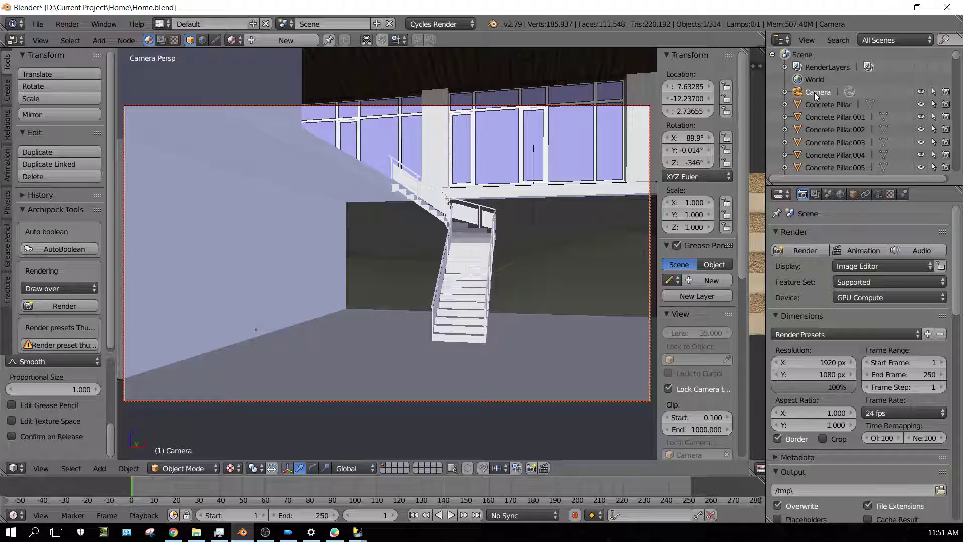
# Make the camera lens panoramic, then view the Render tab's 1920×1080 output at 100%.
pyautogui.click(878, 195)
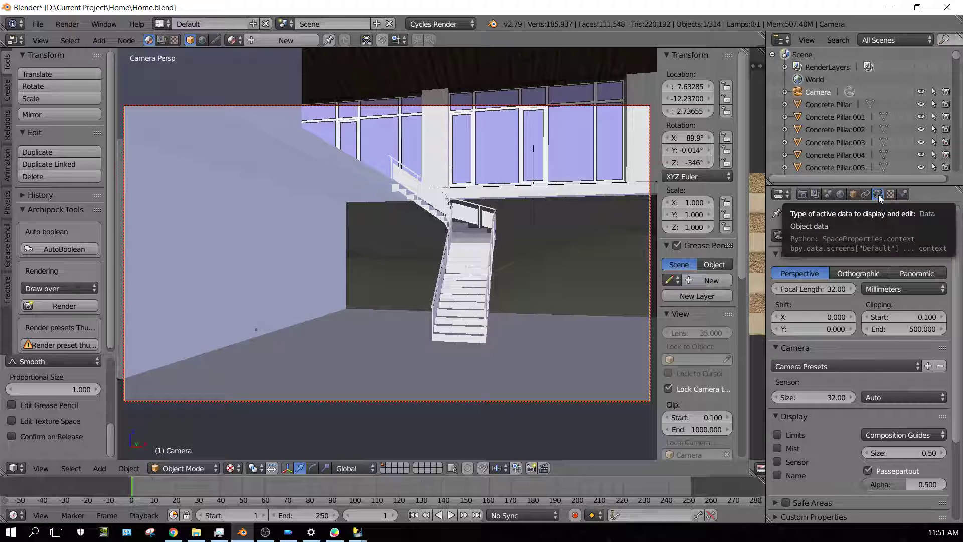
pyautogui.click(924, 273)
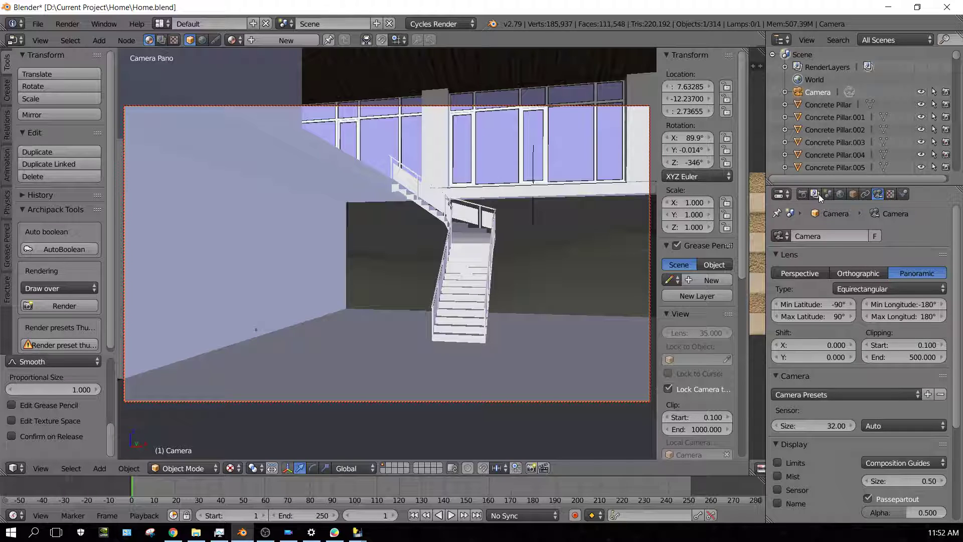
pyautogui.click(802, 194)
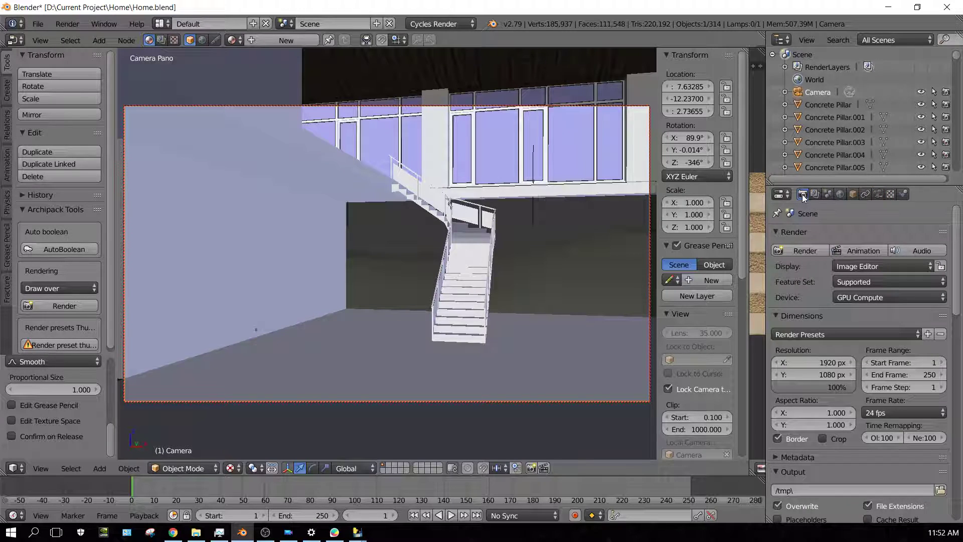
# Set the render resolution scale to 200% and nudge the panoramic camera to Z -349°.
pyautogui.click(817, 388)
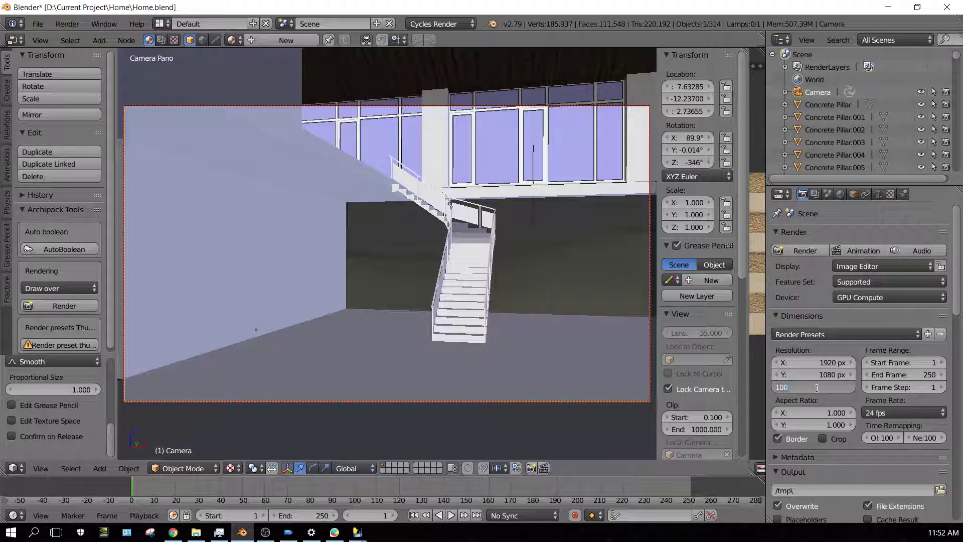
pyautogui.write('200')
pyautogui.press('Return')
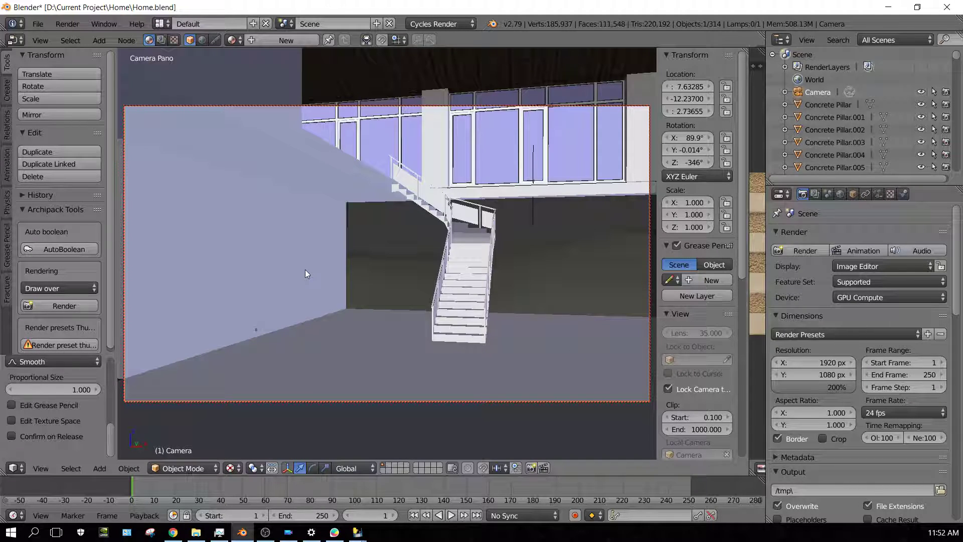
pyautogui.moveTo(343, 293)
pyautogui.mouseDown(button='middle')
pyautogui.moveTo(408, 295)
pyautogui.moveTo(457, 316)
pyautogui.moveTo(434, 293)
pyautogui.moveTo(308, 282)
pyautogui.moveTo(166, 285)
pyautogui.moveTo(347, 290)
pyautogui.mouseUp(button='middle')
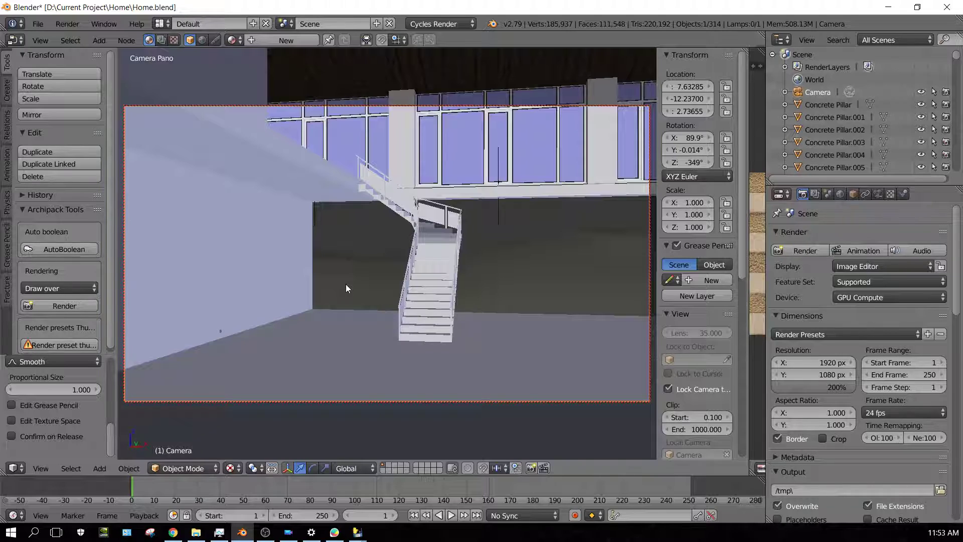
# Swing the camera to face the courtyard tree, scroll the Render panel to the top, and render with F12.
pyautogui.moveTo(346, 289); pyautogui.dragTo(254, 291, button='middle')
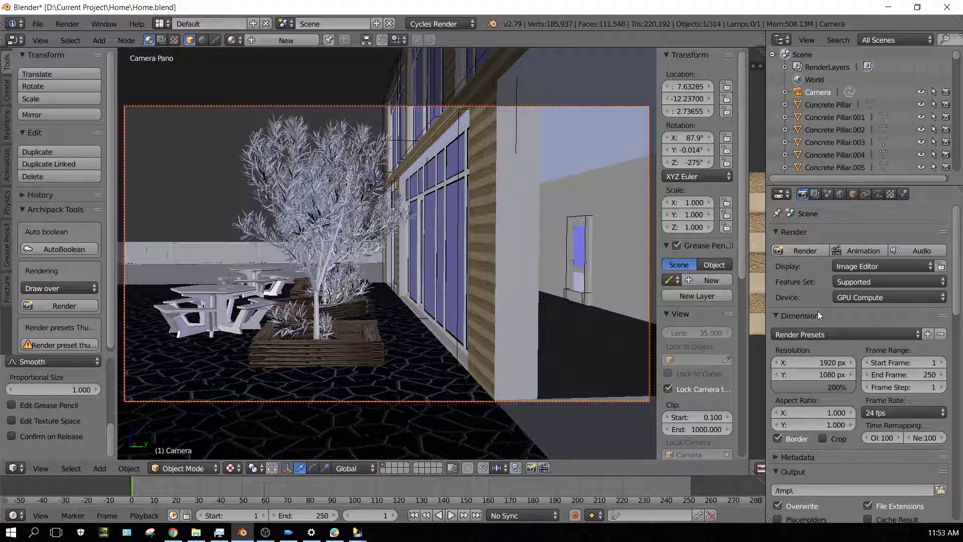
pyautogui.scroll(-15, 818, 351)
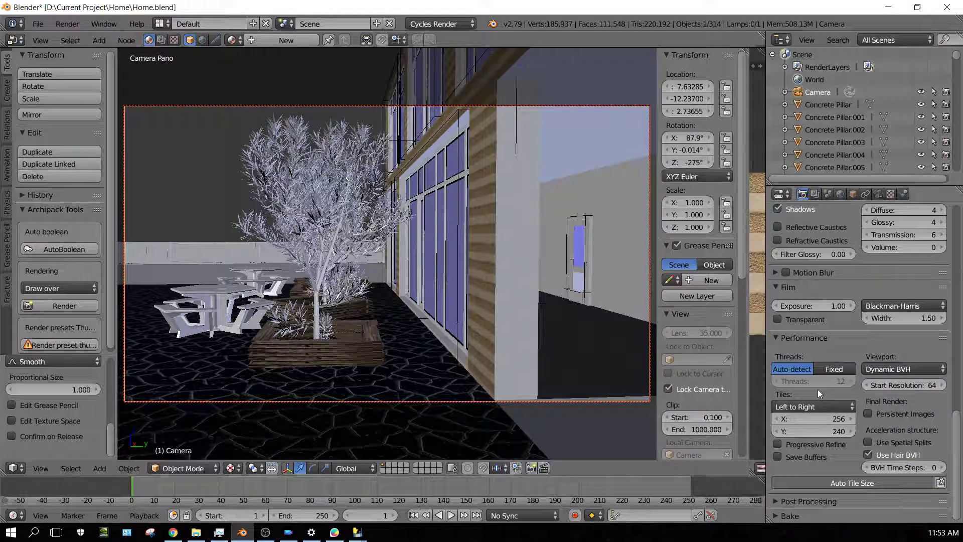
pyautogui.scroll(15, 819, 391)
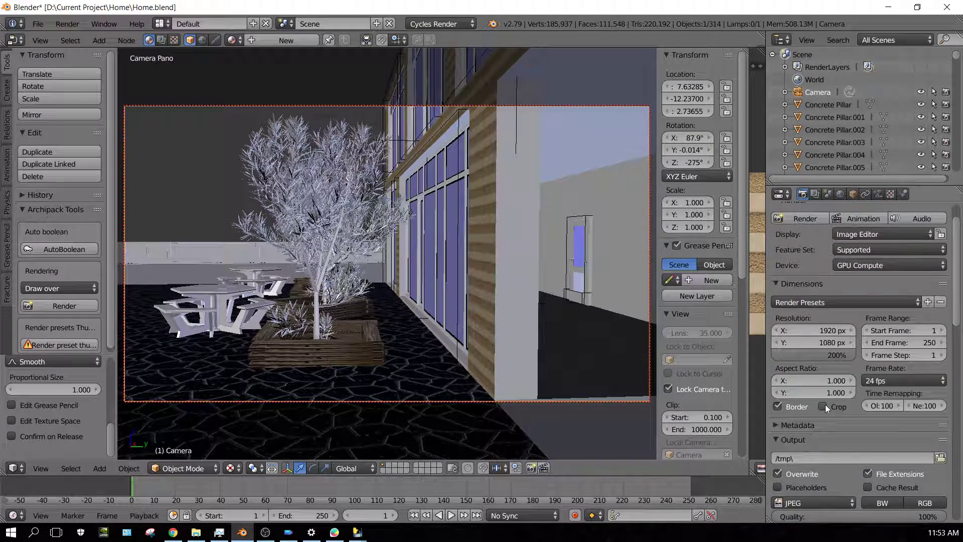
pyautogui.scroll(2, 826, 405)
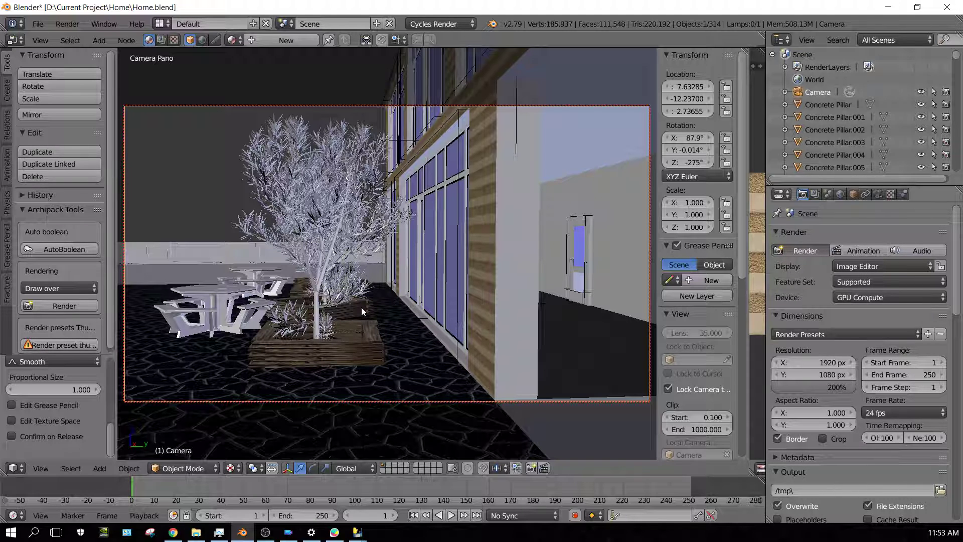
pyautogui.press('F12')
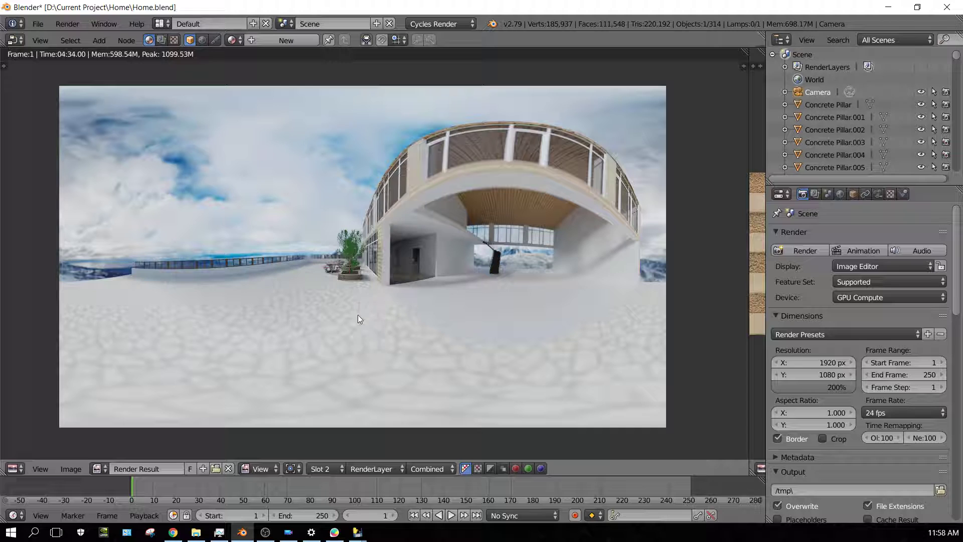
# Save the render as untitled.jpg in D:\Current Project\360 Degree Tutorial via Image > Save As.
pyautogui.click(69, 469)
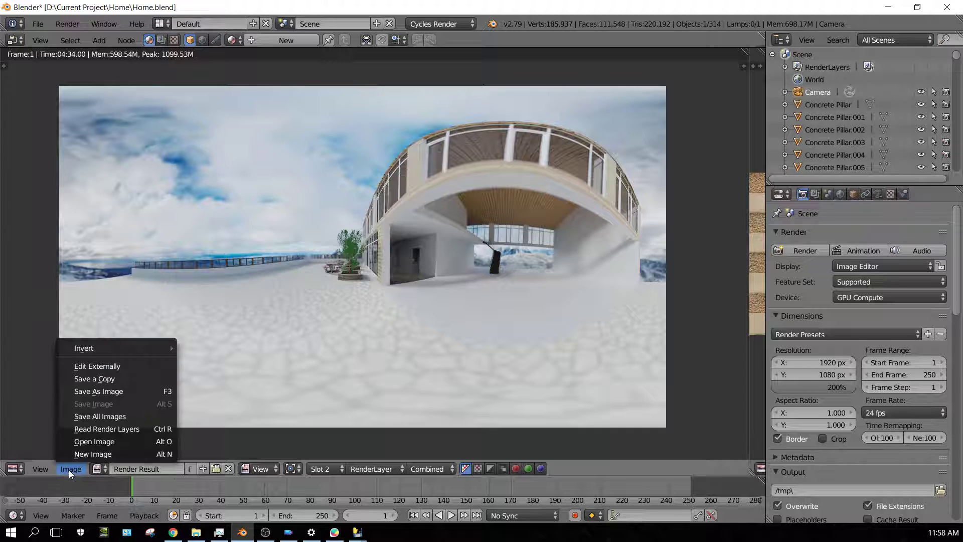
pyautogui.click(101, 393)
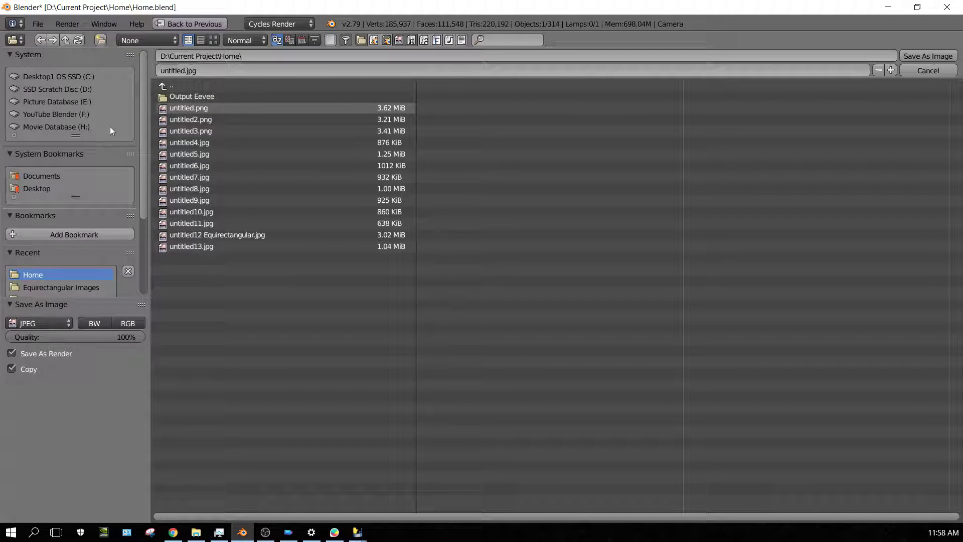
pyautogui.click(58, 90)
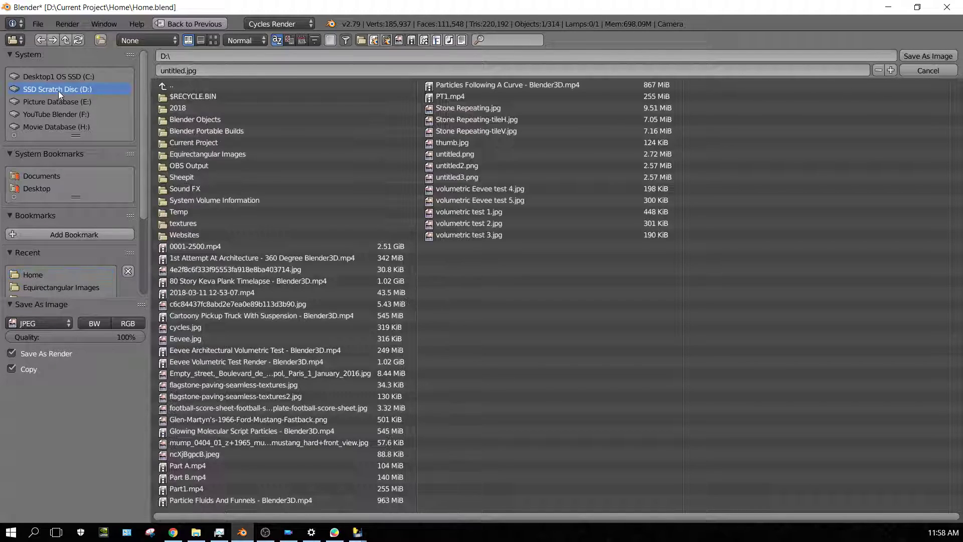
pyautogui.click(179, 144)
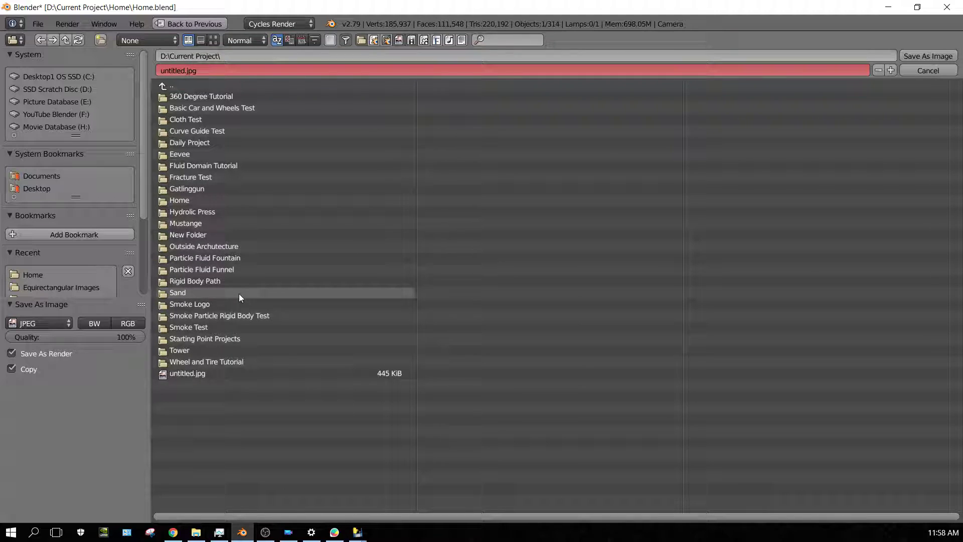
pyautogui.click(185, 96)
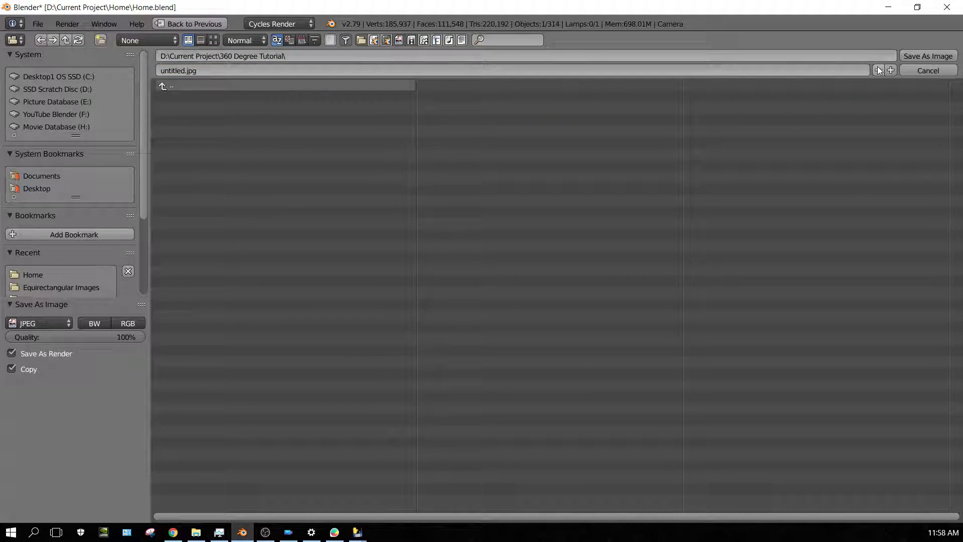
pyautogui.click(908, 54)
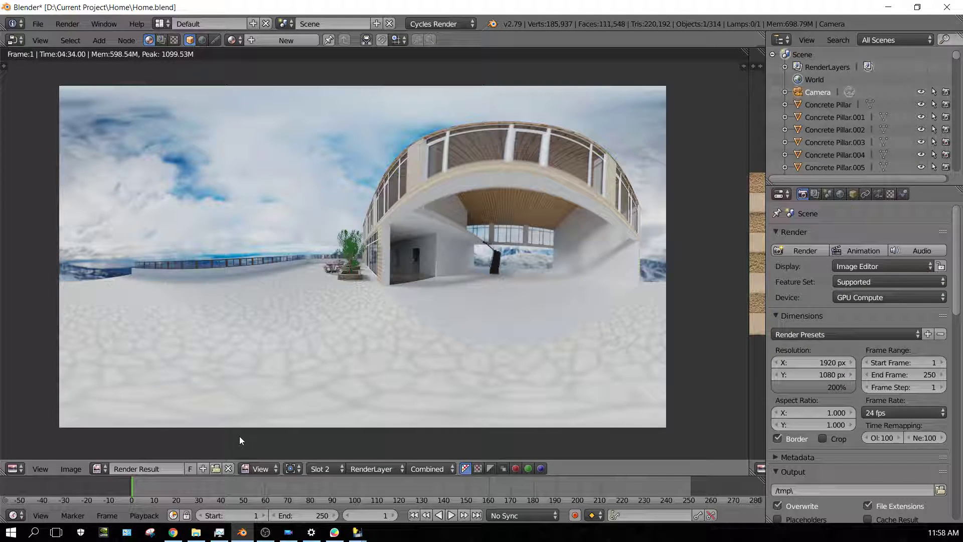
# Drag untitled.jpg from File Explorer into the PowerDirector media library.
pyautogui.click(195, 534)
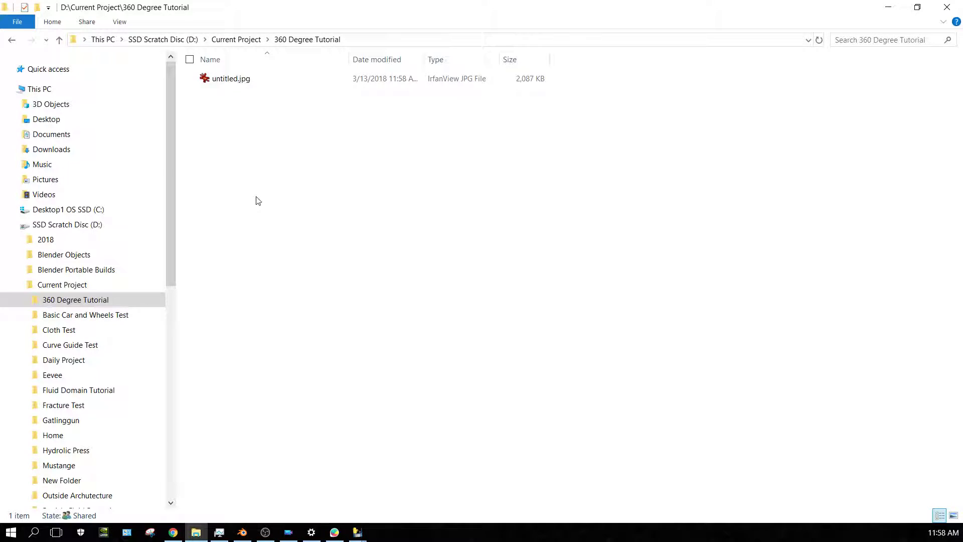
pyautogui.moveTo(208, 82); pyautogui.dragTo(220, 171)
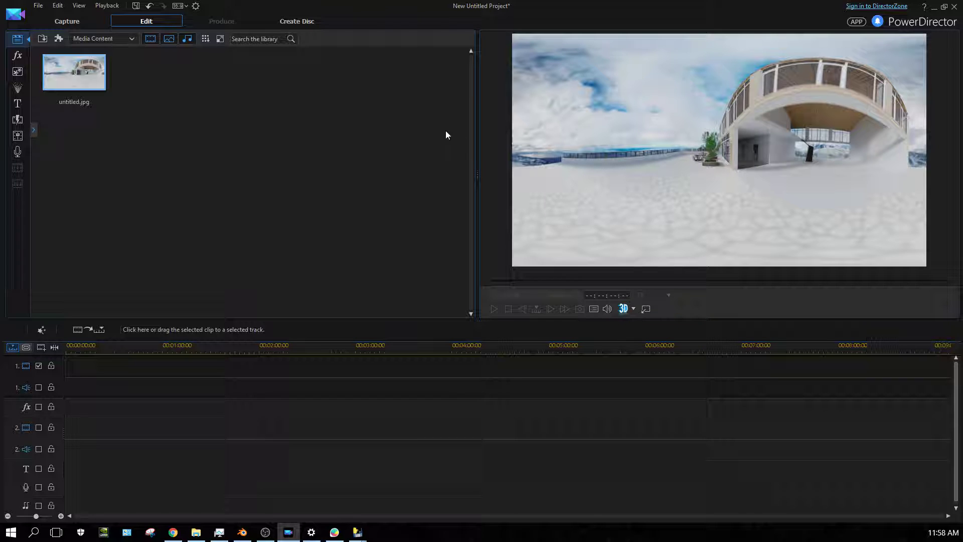
# Place untitled.jpg on video track 1 and set its clip duration to 00:00:30:00.
pyautogui.moveTo(84, 71); pyautogui.dragTo(66, 368)
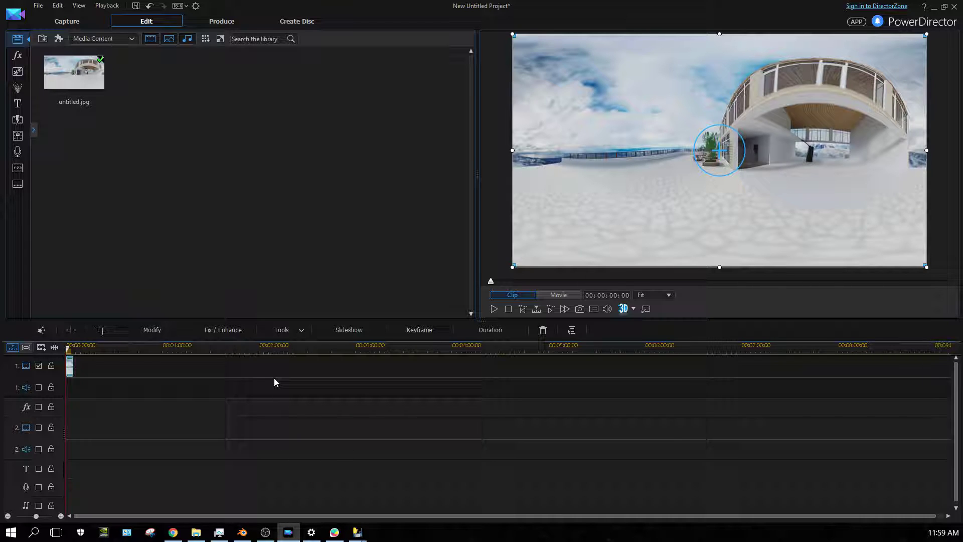
pyautogui.doubleClick(71, 368)
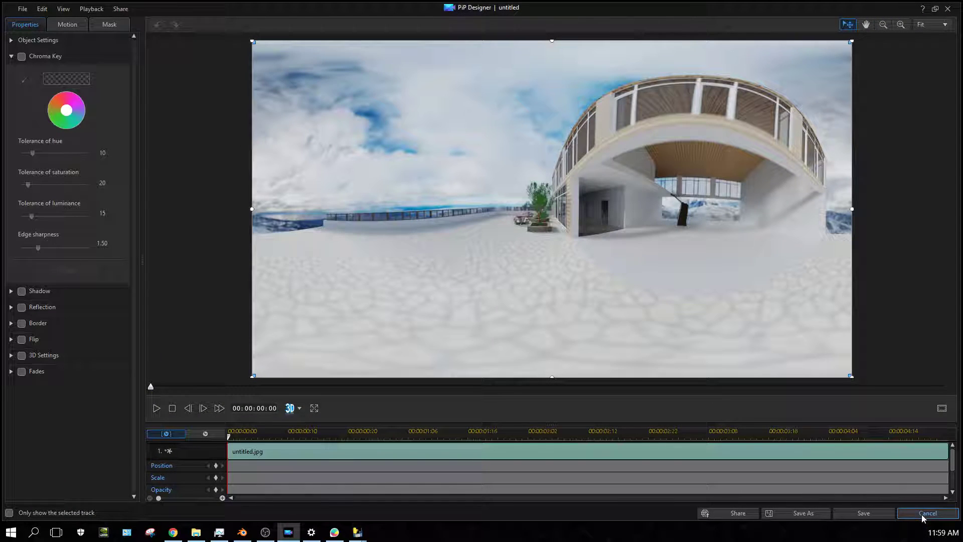
pyautogui.click(923, 515)
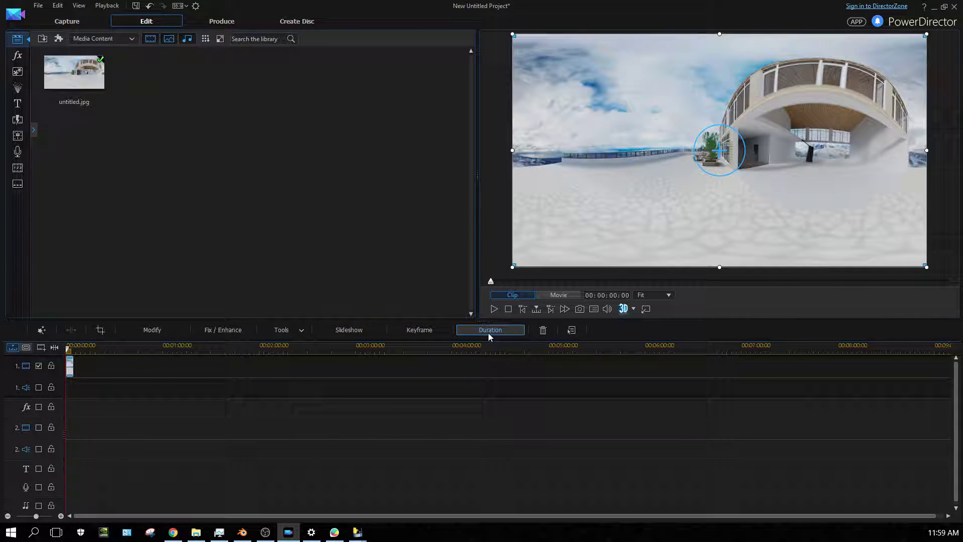
pyautogui.click(489, 331)
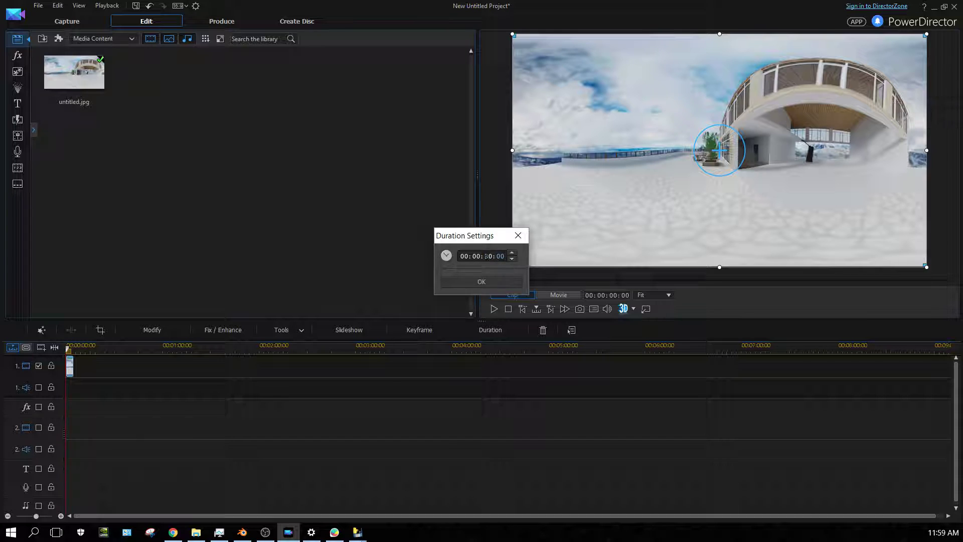
pyautogui.click(497, 281)
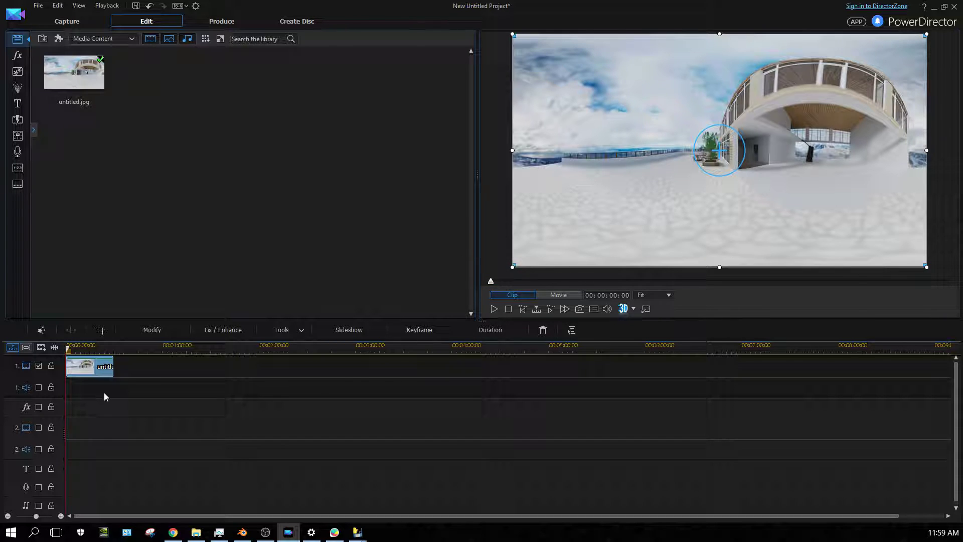
# Set the output to H.264 AVC MP4 with the custom 4K 24fps Best MP4 profile and choose the save location.
pyautogui.click(232, 21)
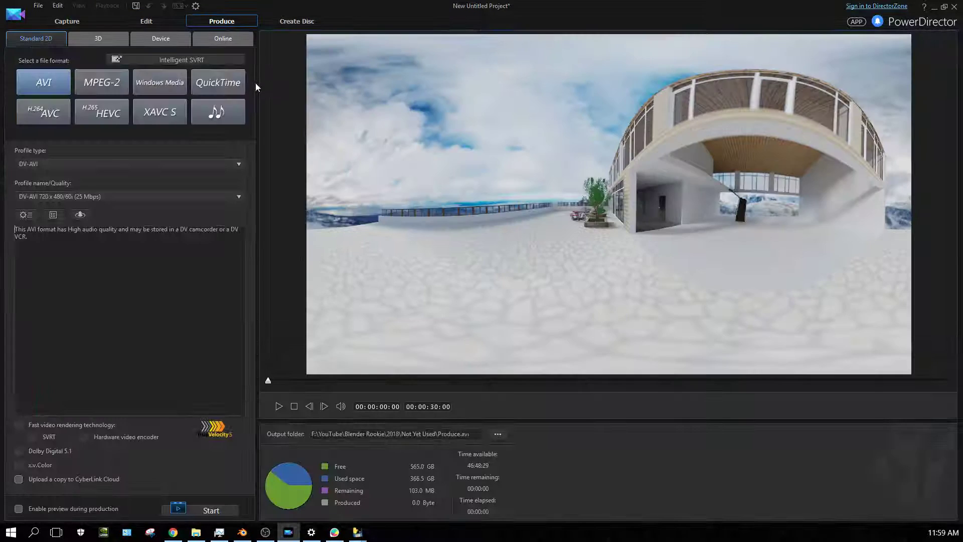
pyautogui.click(48, 113)
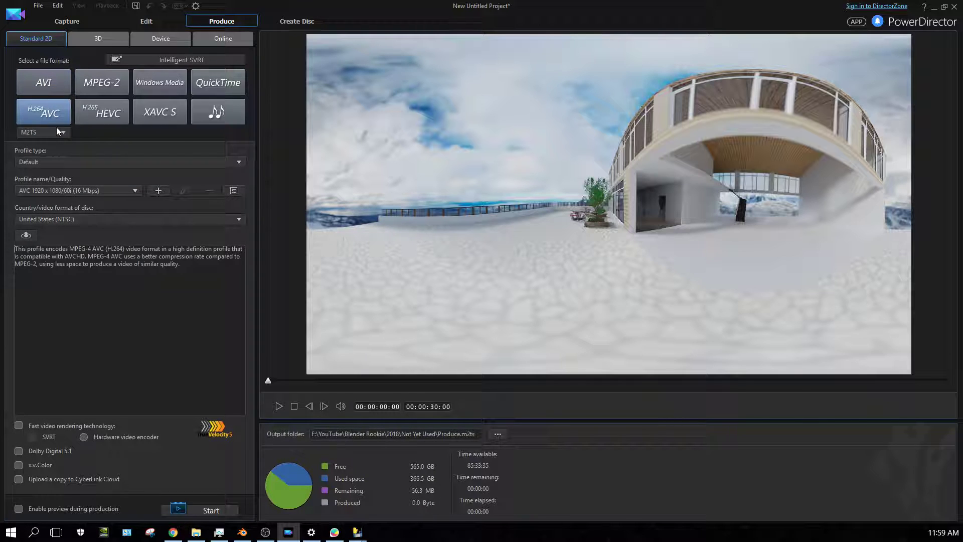
pyautogui.click(43, 132)
pyautogui.click(42, 149)
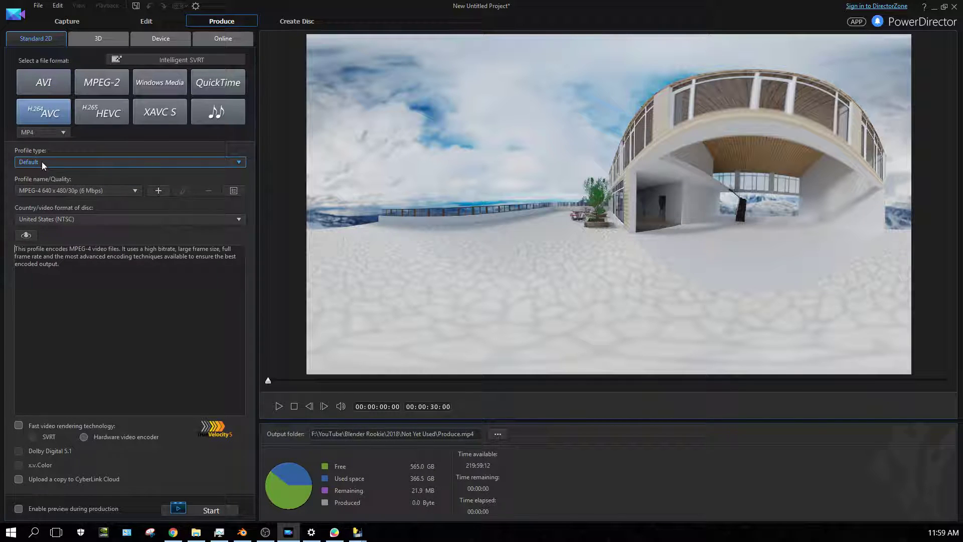
pyautogui.click(43, 161)
pyautogui.click(70, 184)
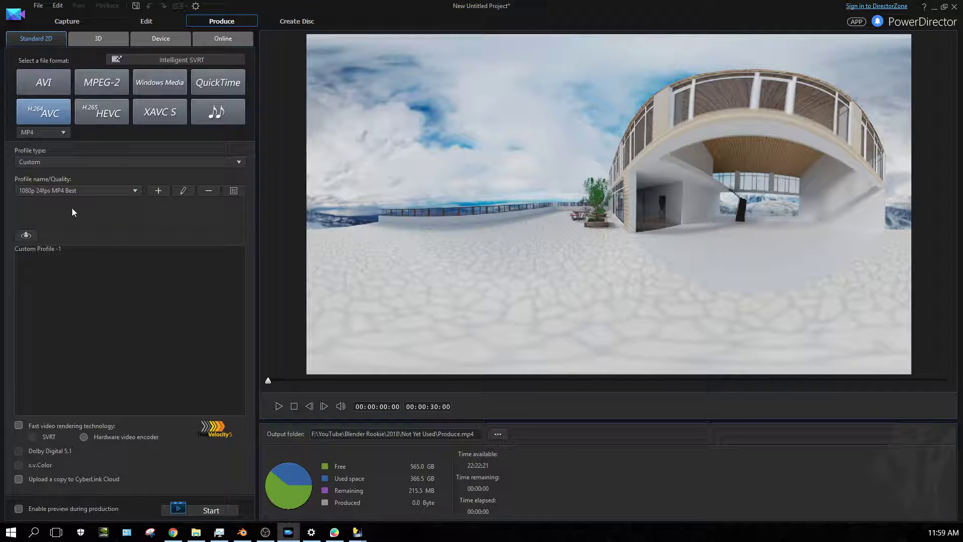
pyautogui.click(73, 192)
pyautogui.click(55, 227)
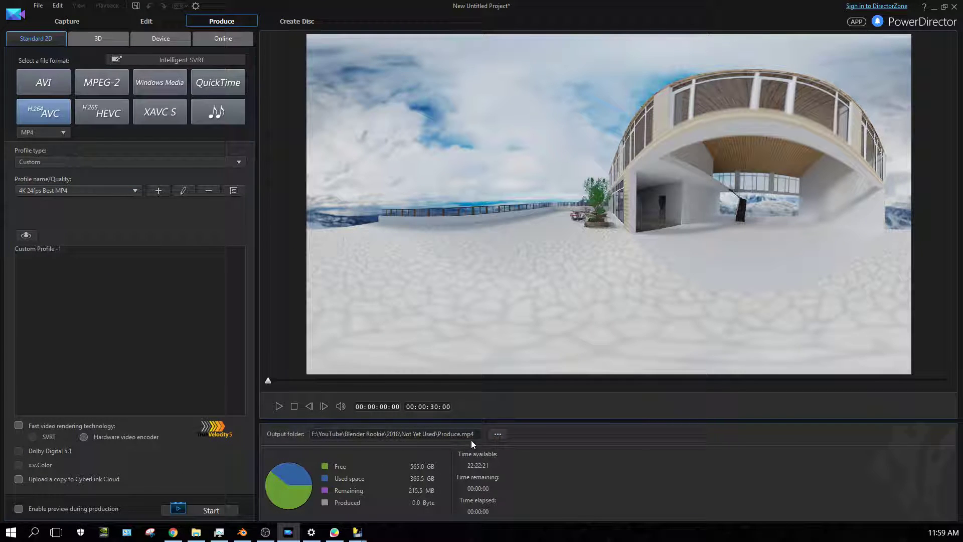
pyautogui.click(498, 434)
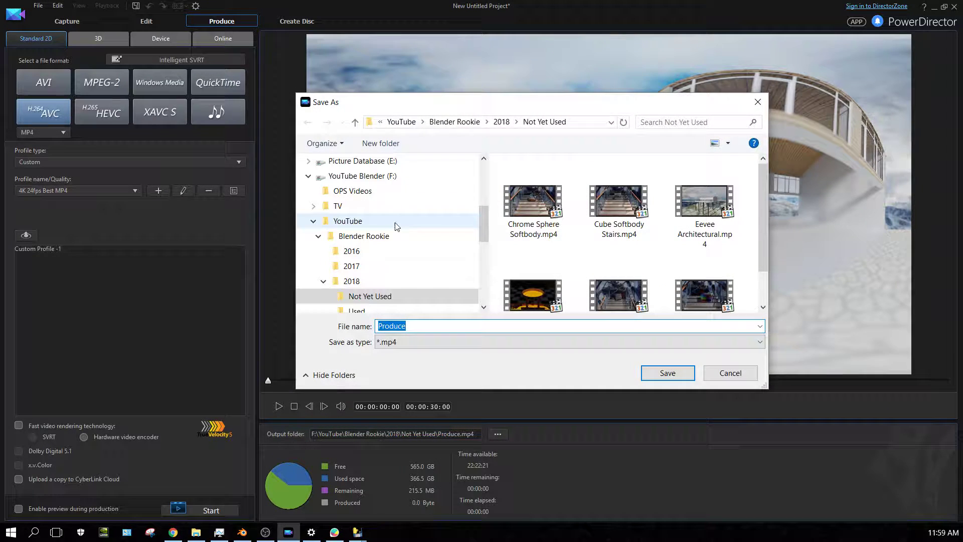
# Render to Produce.mp4 in D: Current Project\360 Degree Tutorial using the hardware video encoder.
pyautogui.scroll(2, 346, 211)
pyautogui.click(337, 224)
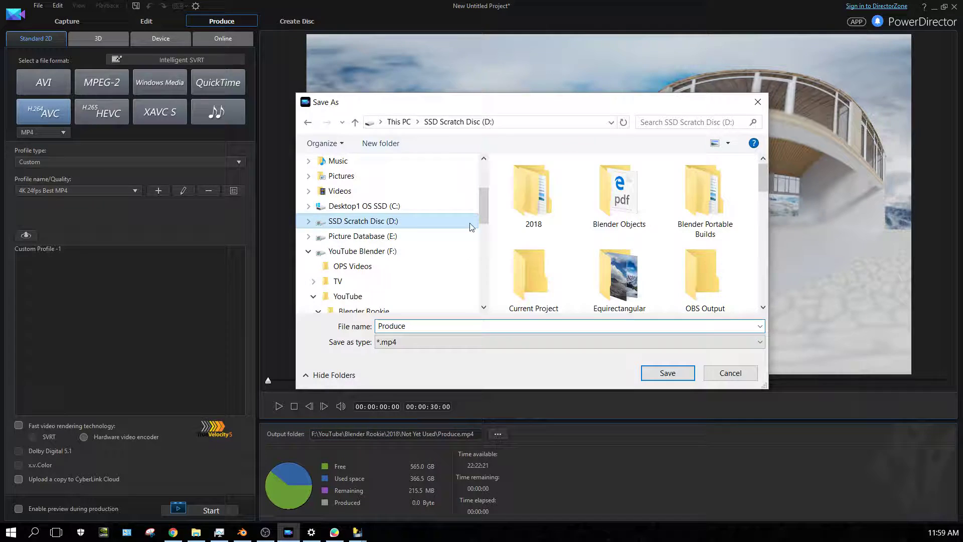
pyautogui.scroll(-1, 553, 258)
pyautogui.doubleClick(518, 255)
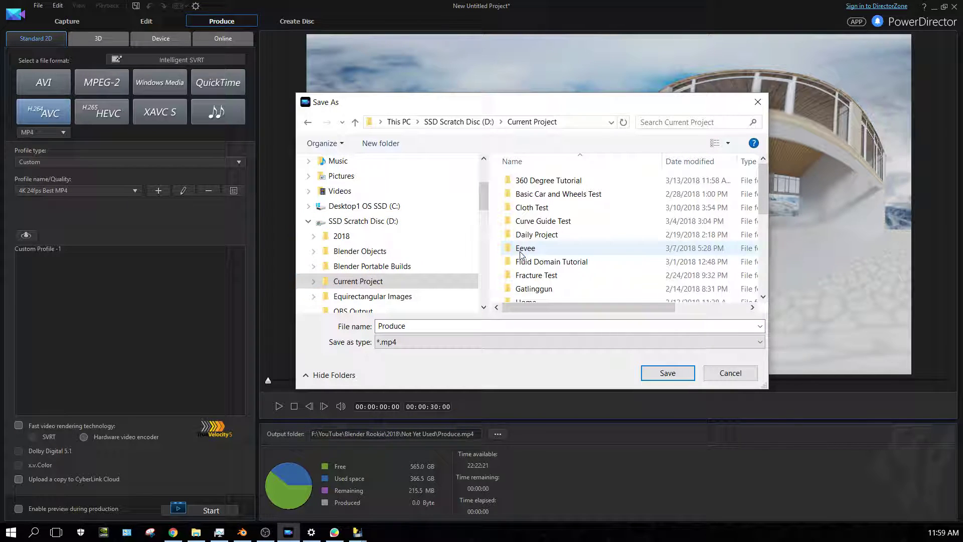
pyautogui.click(532, 180)
pyautogui.click(650, 373)
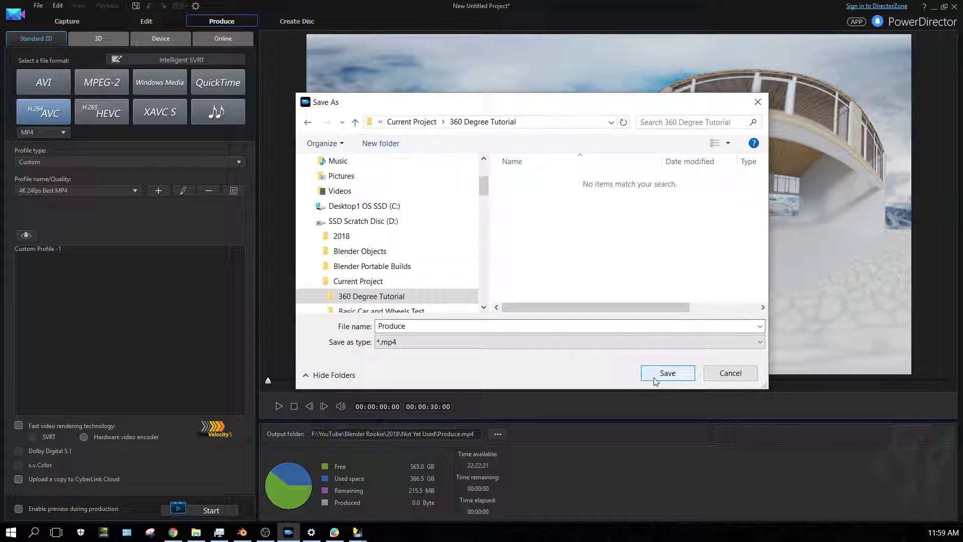
pyautogui.click(651, 372)
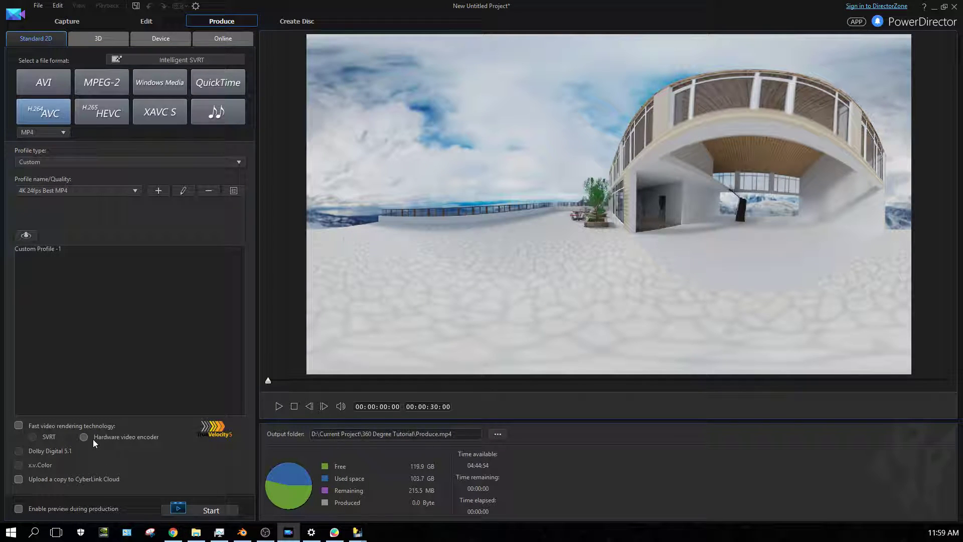
pyautogui.click(86, 437)
pyautogui.click(212, 515)
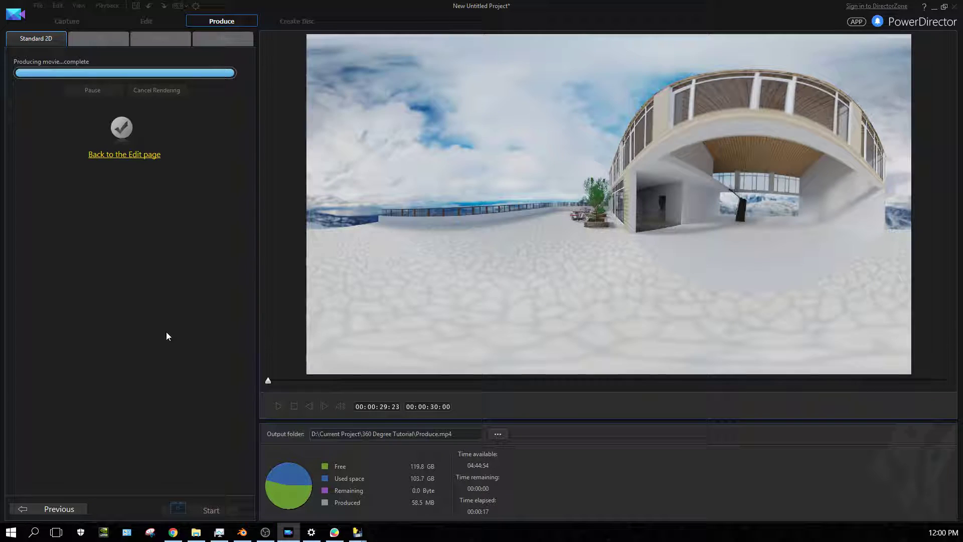
# Play Produce.mp4 from the 360 Degree Tutorial folder in Media Player Classic, then close it.
pyautogui.click(196, 532)
pyautogui.doubleClick(221, 79)
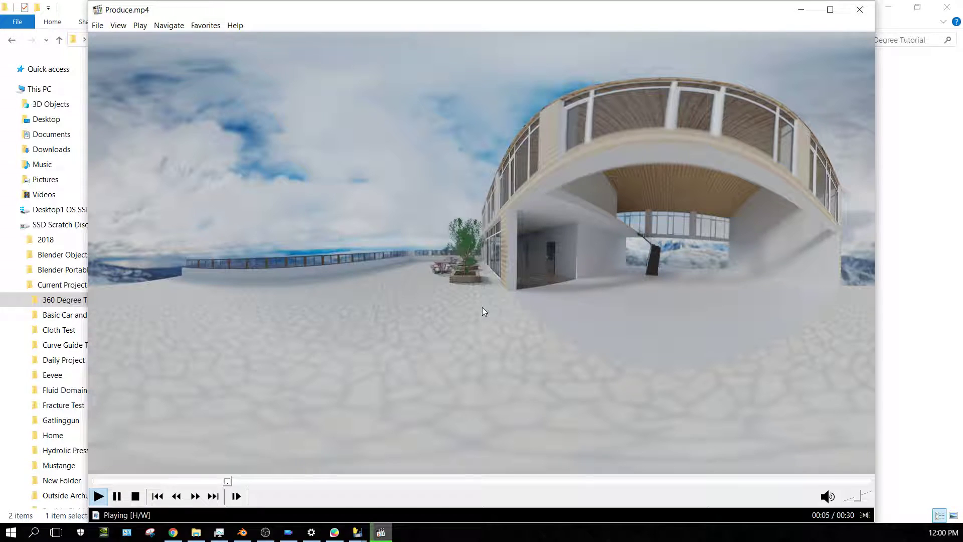
pyautogui.moveTo(487, 259); pyautogui.dragTo(513, 269)
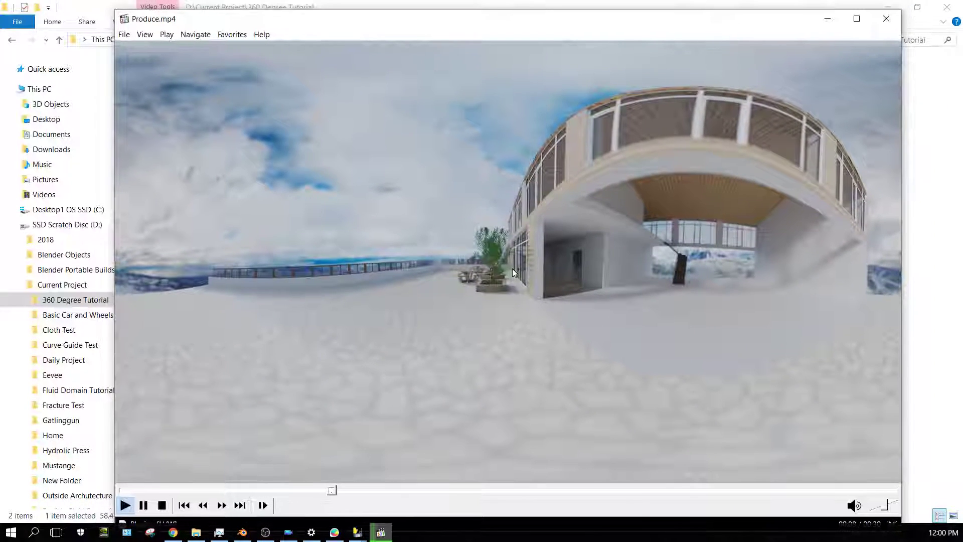
pyautogui.click(887, 19)
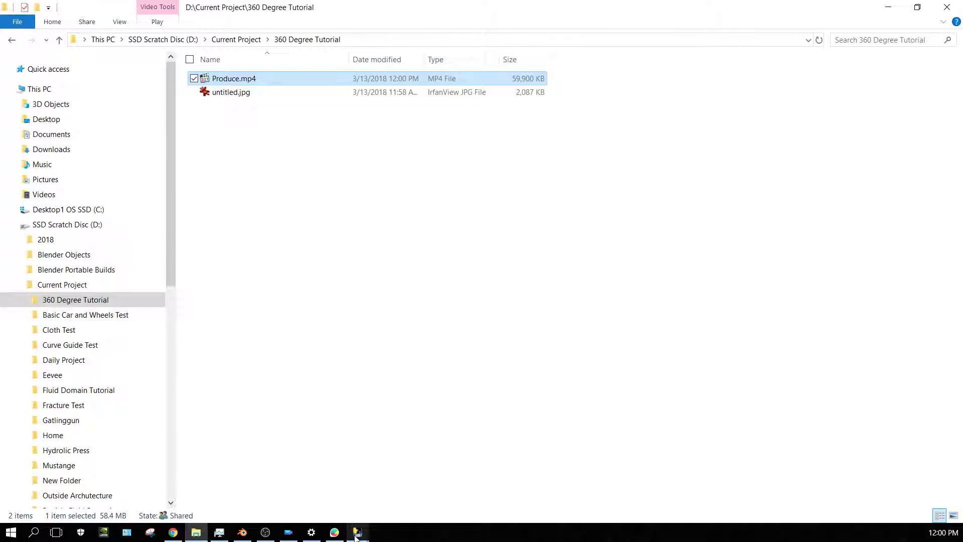
# Bring the metadata injector forward and minimize File Explorer, PowerDirector and Blender.
pyautogui.moveTo(357, 535)
pyautogui.click(380, 490)
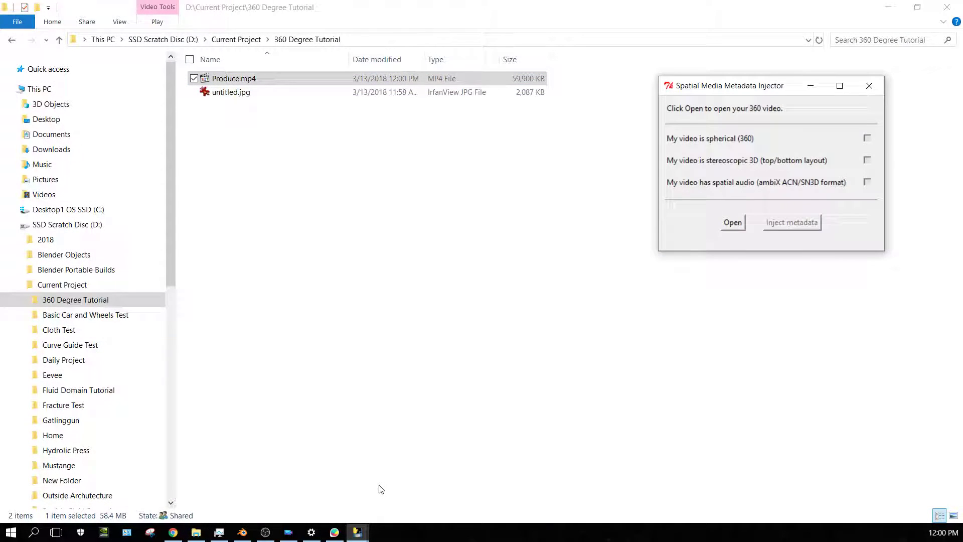
pyautogui.click(888, 7)
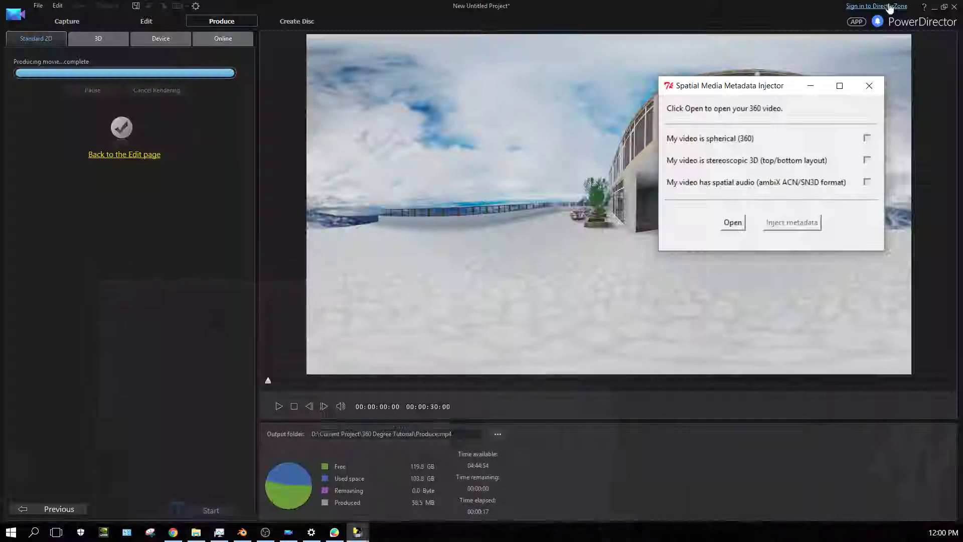
pyautogui.click(933, 9)
pyautogui.click(892, 7)
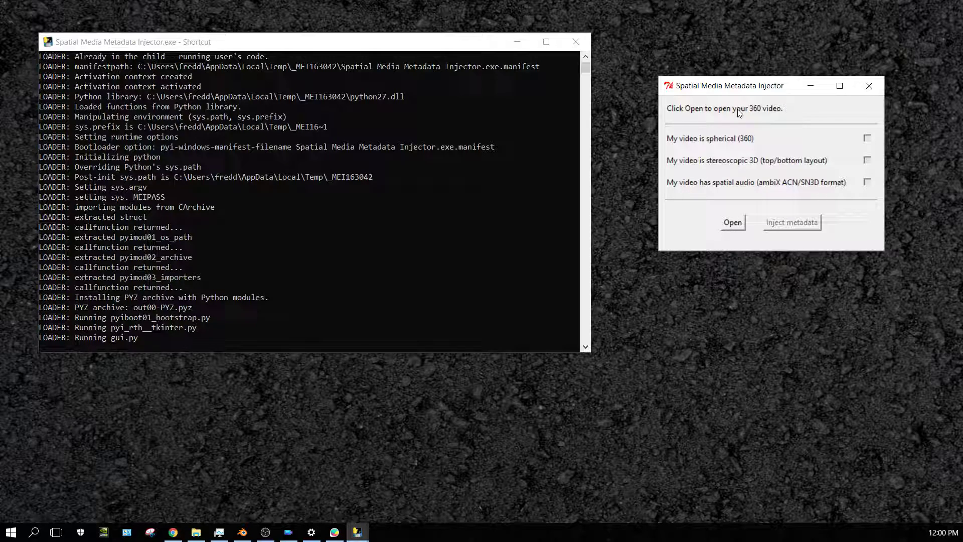
# Load Produce.mp4 from D: Current Project\360 Degree Tutorial into the injector.
pyautogui.click(734, 223)
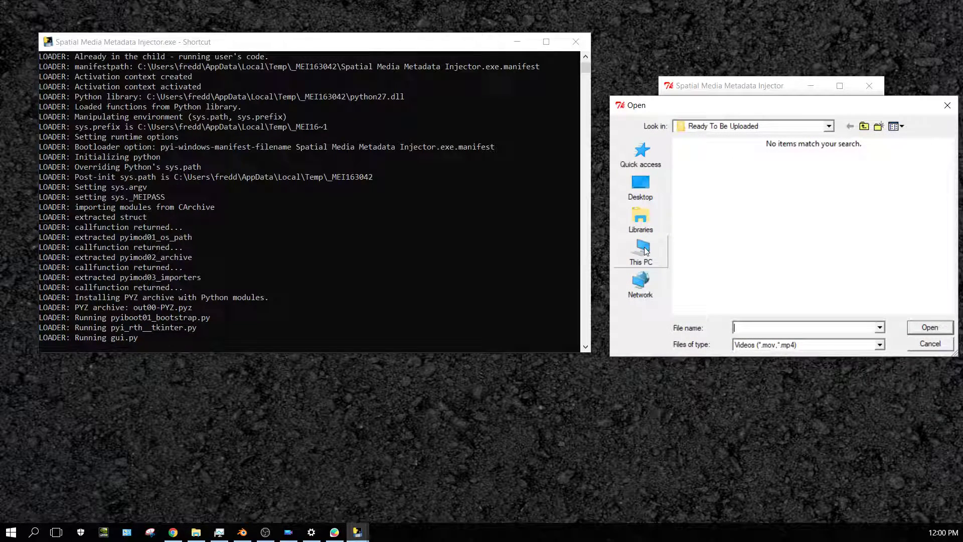
pyautogui.click(644, 251)
pyautogui.scroll(-2, 767, 285)
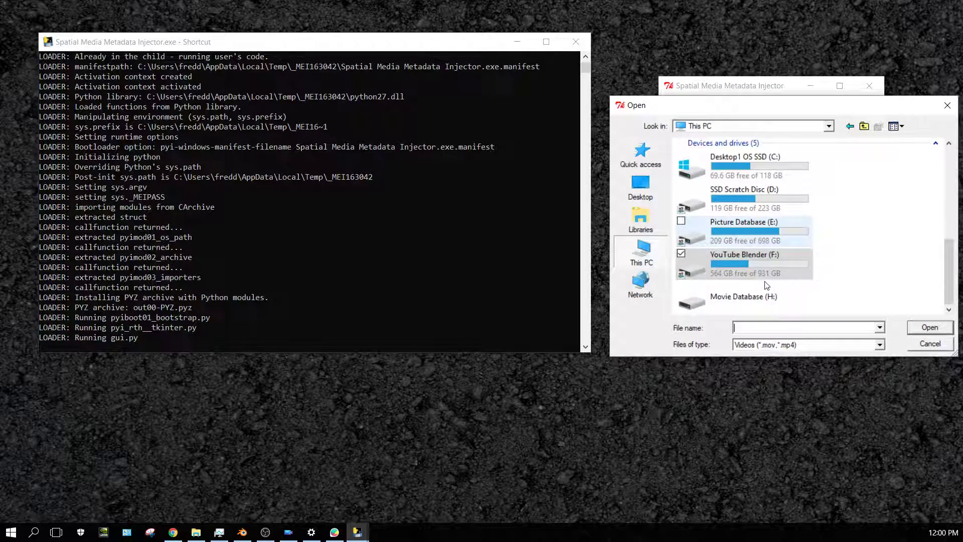
pyautogui.scroll(3, 767, 285)
pyautogui.scroll(-3, 763, 286)
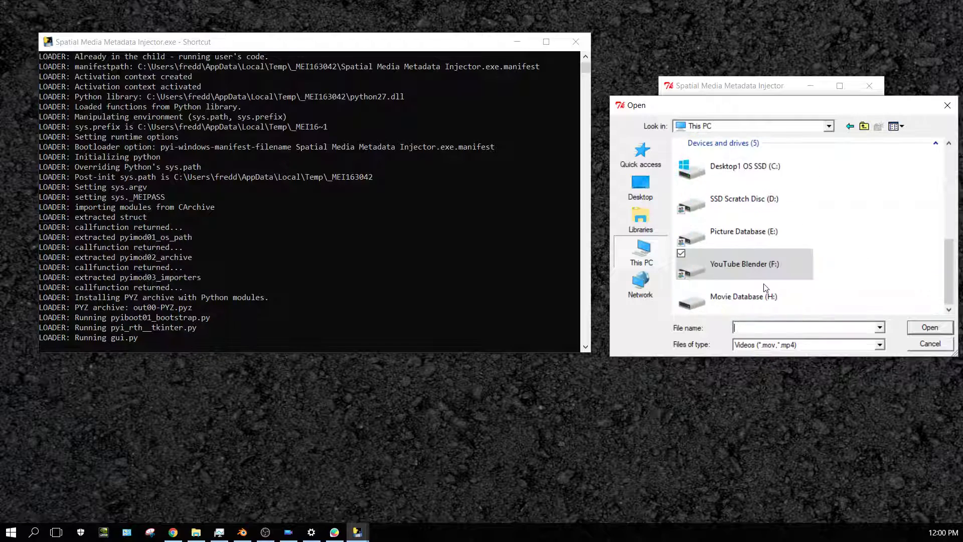
pyautogui.doubleClick(729, 201)
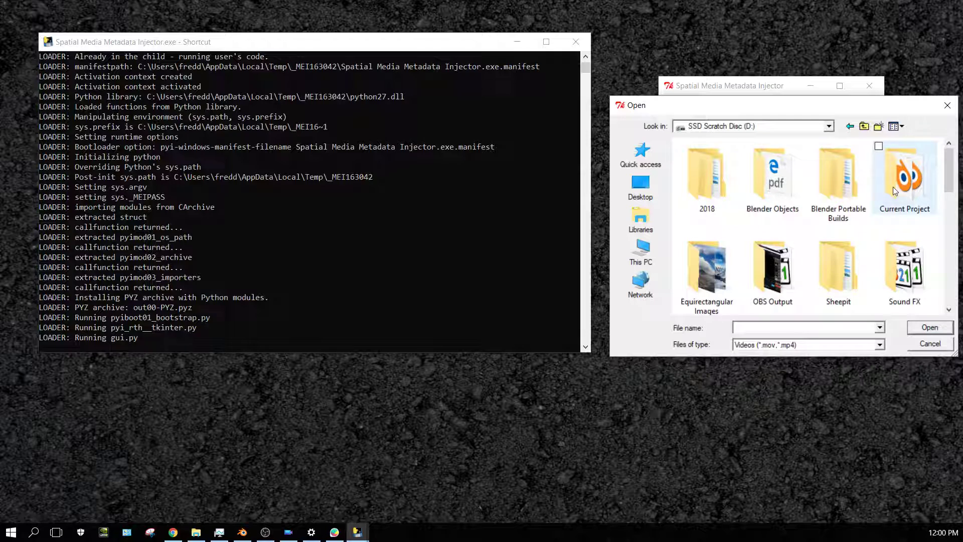
pyautogui.doubleClick(894, 189)
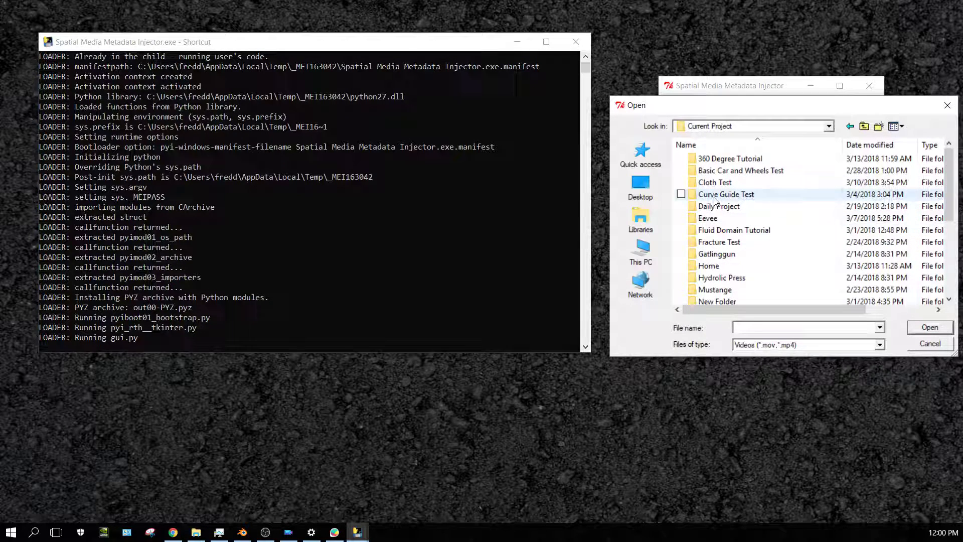
pyautogui.doubleClick(705, 158)
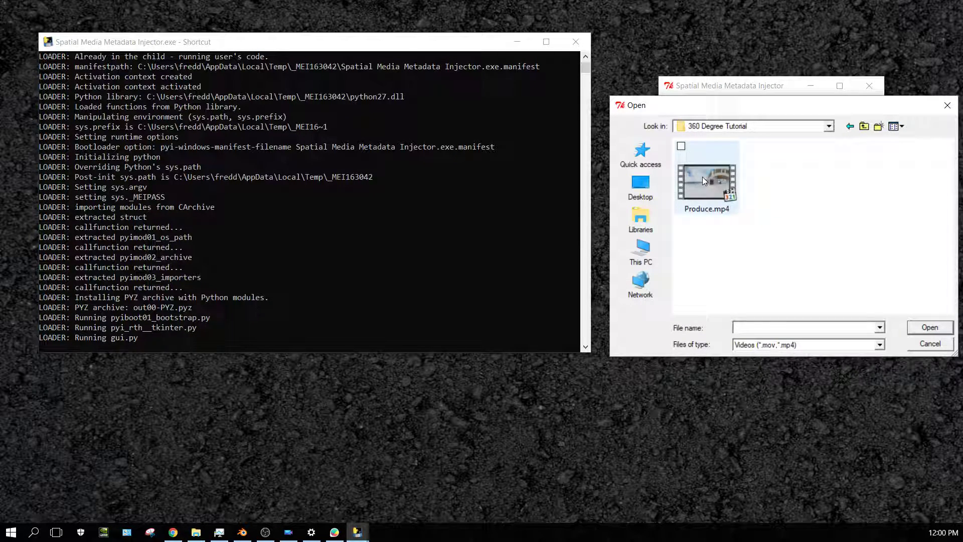
pyautogui.doubleClick(702, 177)
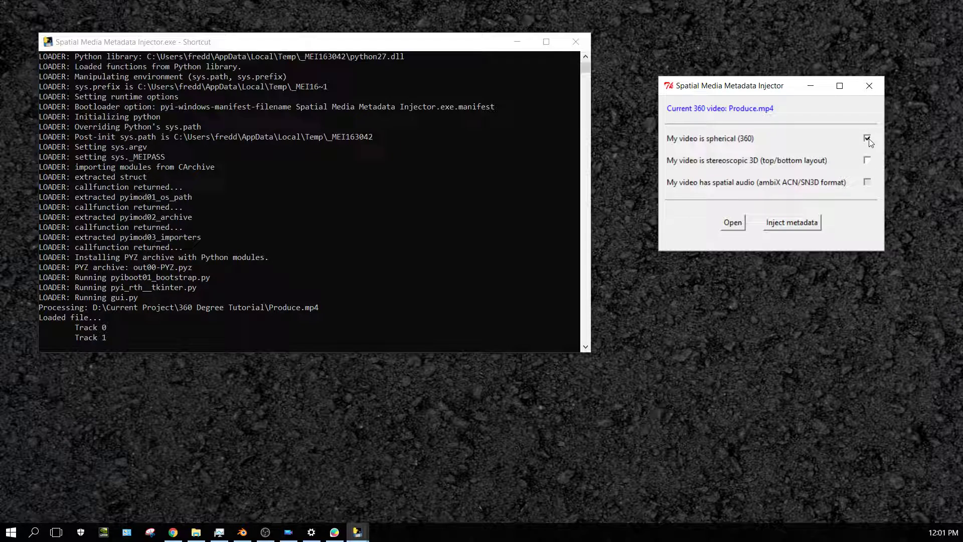
# Inject the spherical metadata and save the copy as Produce_injected.mp4.
pyautogui.click(793, 223)
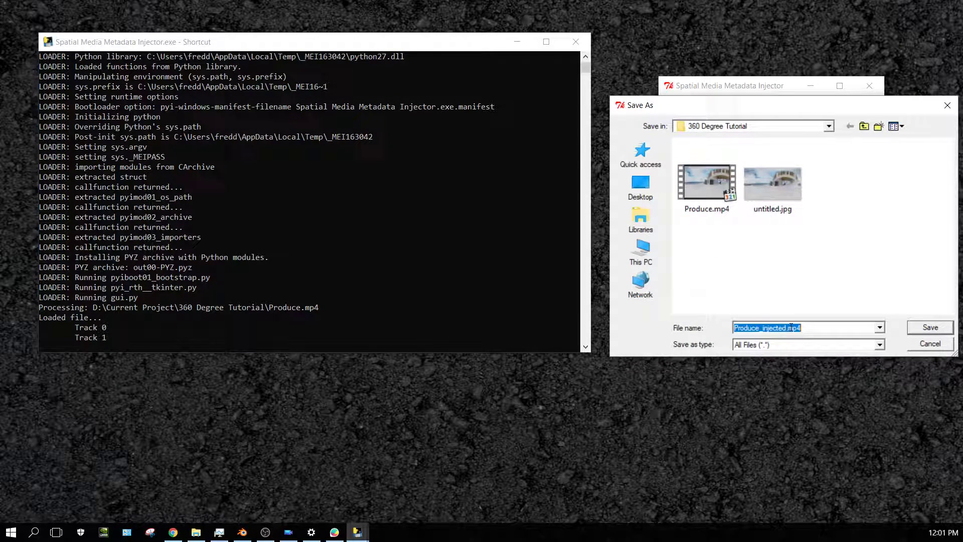
pyautogui.click(931, 329)
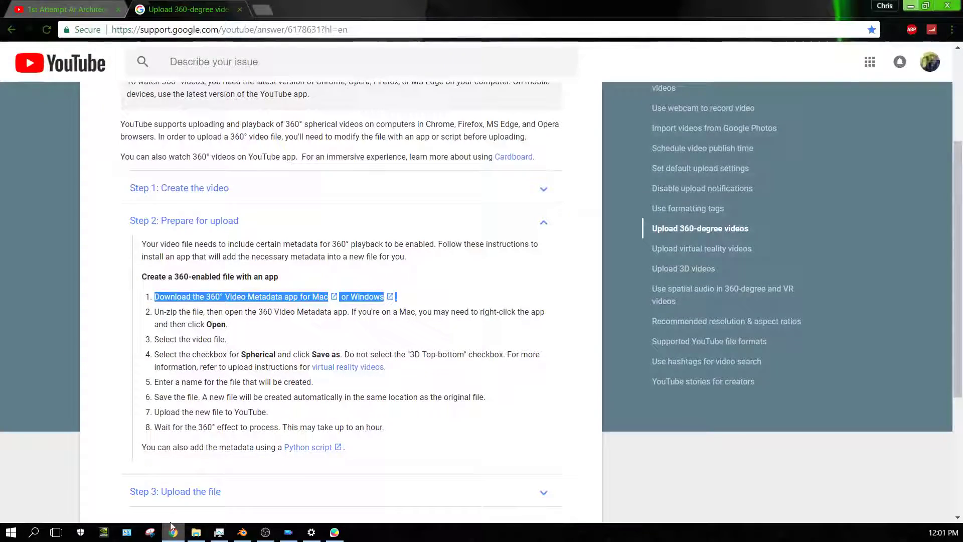
# Go to YouTube's upload page and drop Produce_injected.mp4 from the 360 Degree Tutorial folder onto it.
pyautogui.click(85, 7)
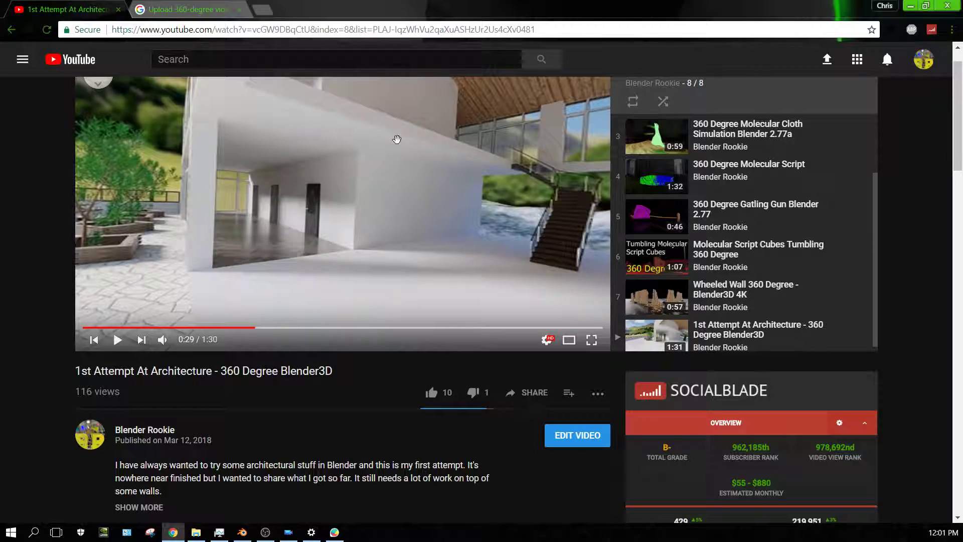
pyautogui.click(827, 60)
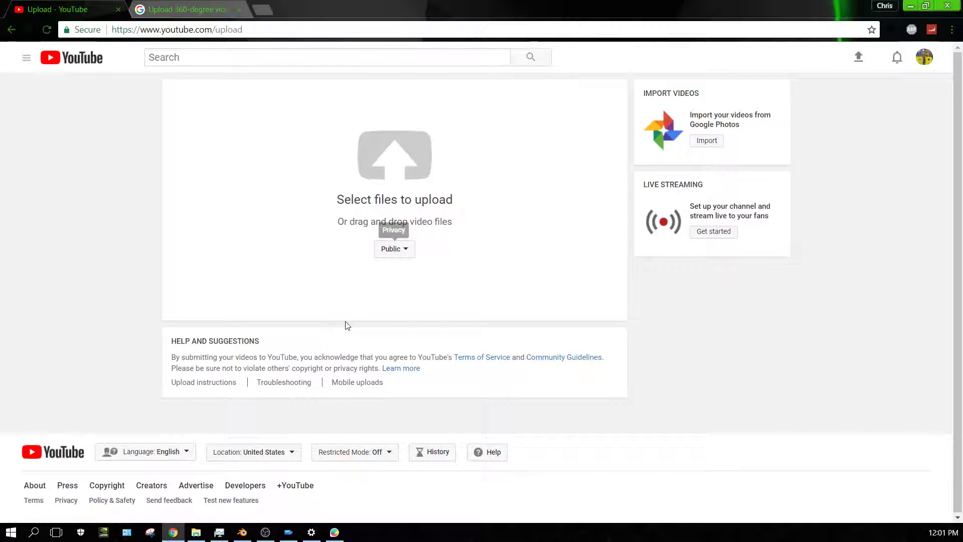
pyautogui.click(196, 532)
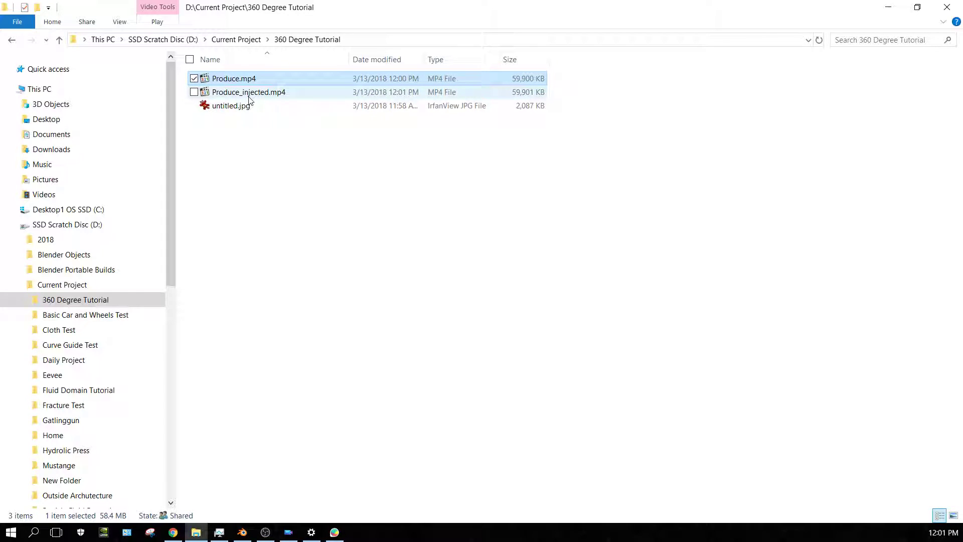
pyautogui.click(209, 94)
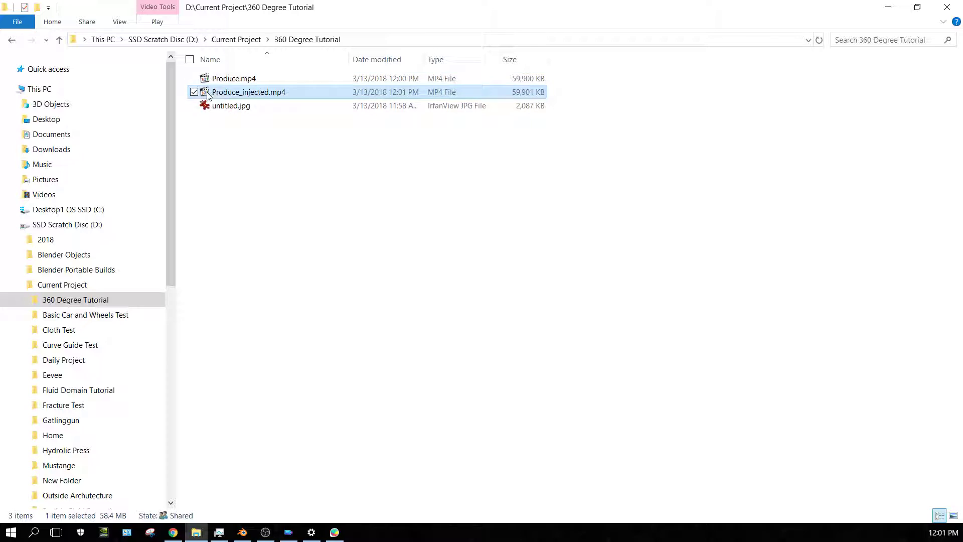
pyautogui.moveTo(208, 94); pyautogui.dragTo(301, 240)
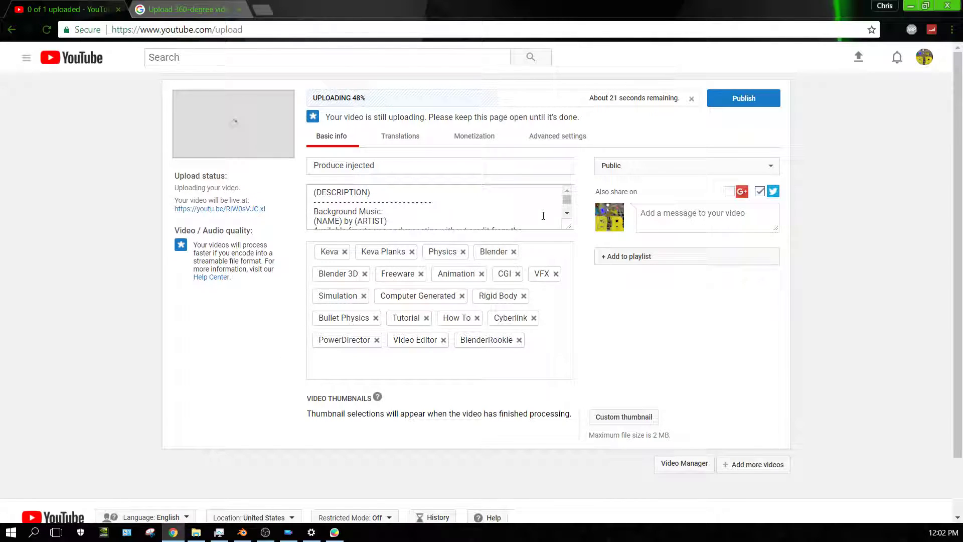
# Set the video's visibility to Unlisted and switch off 'Monetize with ads'.
pyautogui.click(743, 165)
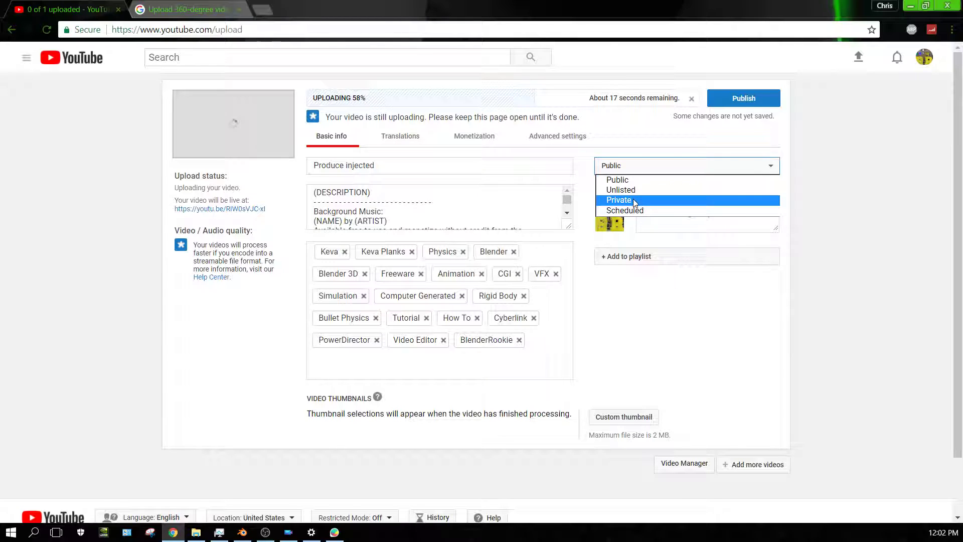
pyautogui.click(623, 190)
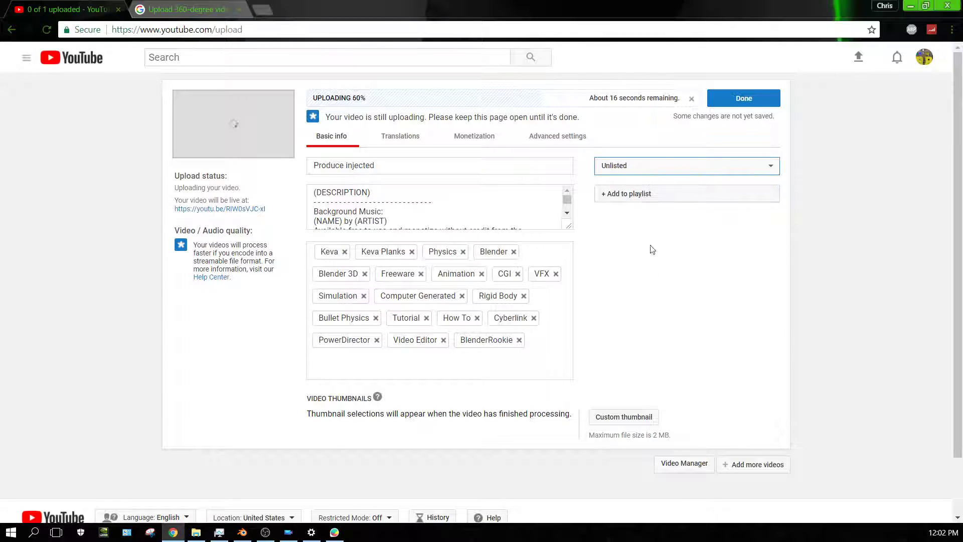
pyautogui.click(448, 139)
pyautogui.click(401, 161)
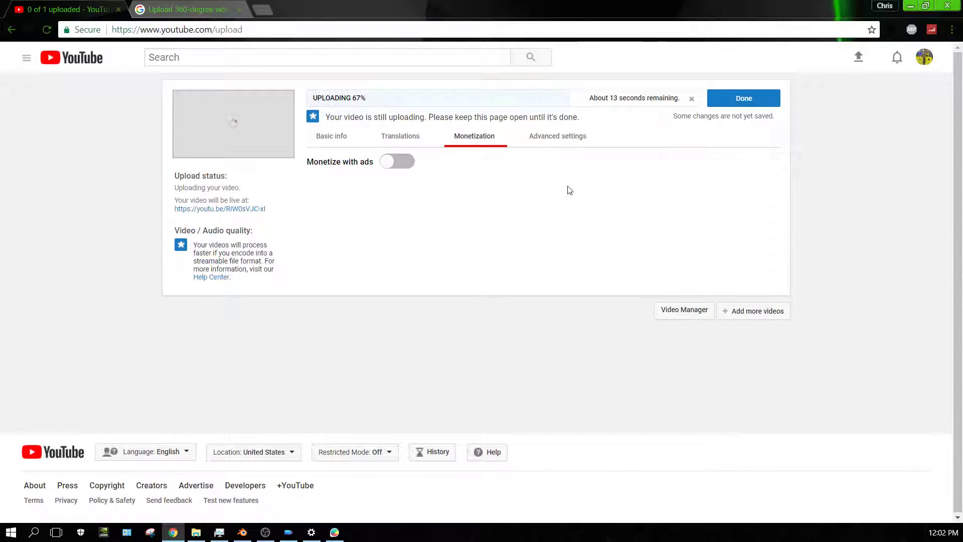
pyautogui.click(336, 136)
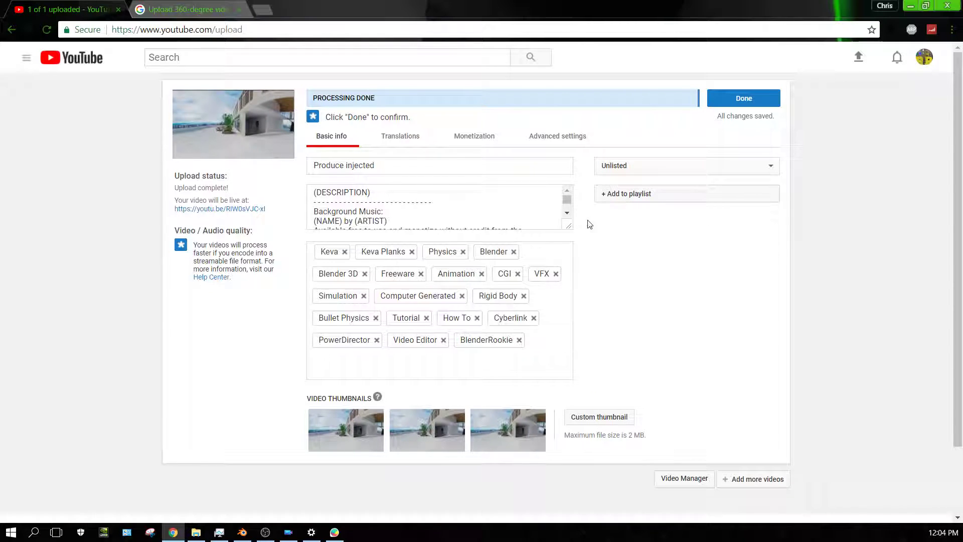
# Open the Produce injected youtu.be link in a new tab and pan the 360 view toward the sky.
pyautogui.rightClick(217, 210)
pyautogui.click(266, 217)
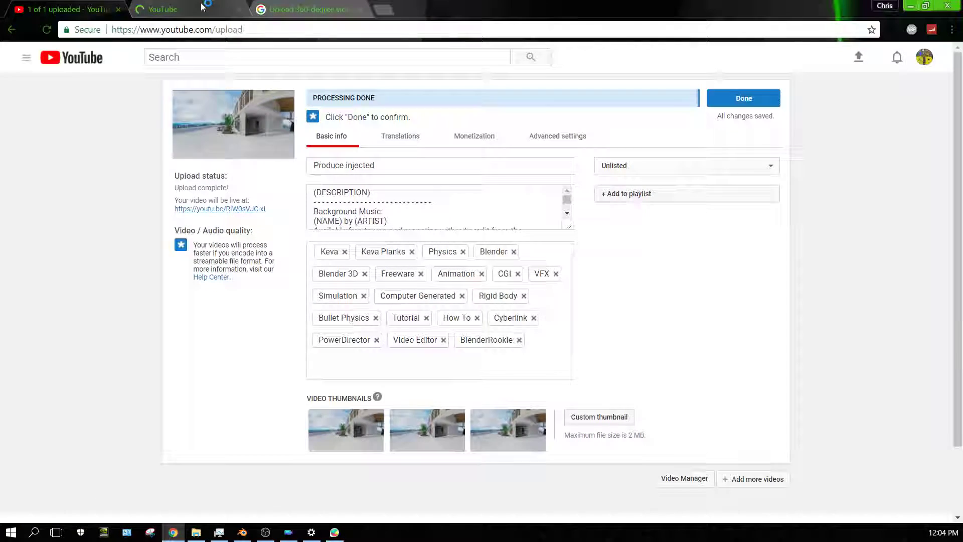
pyautogui.hotkey('ctrl', 'Tab')
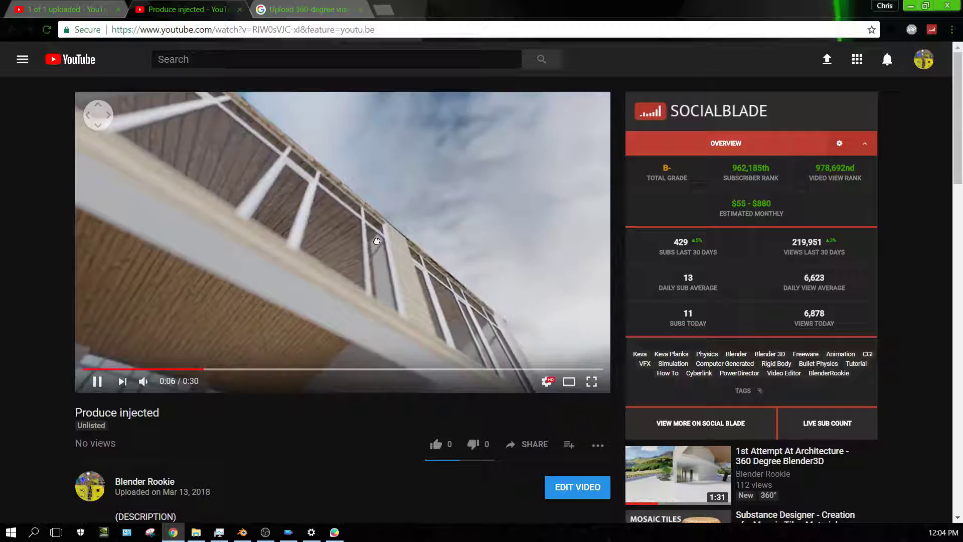
pyautogui.moveTo(276, 169); pyautogui.dragTo(96, 216)
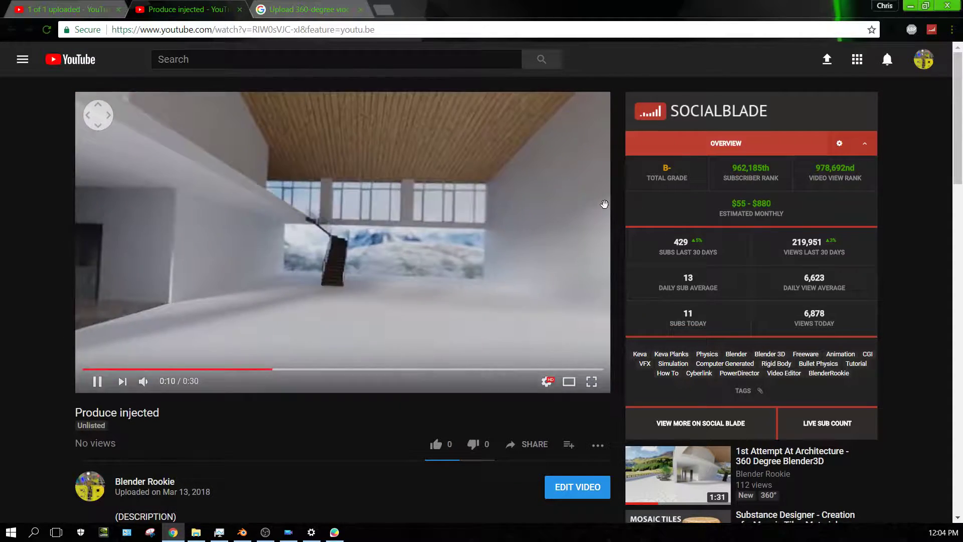